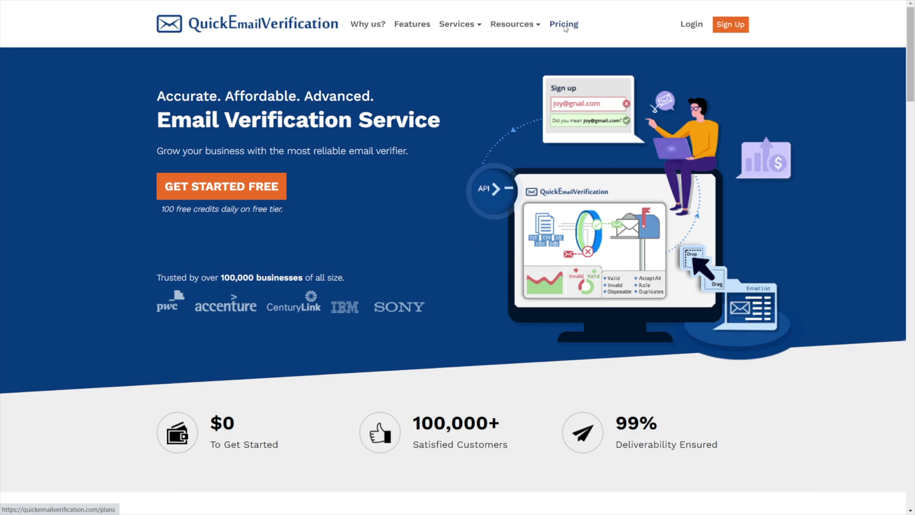
Step: Go to QuickEmailVerification's pricing page, which shows the free tier of 100 daily verifications
{"action": "left_click", "coordinate": [565, 24]}
Step: Scroll to the One Time plans and choose the $60 10K verification package
{"action": "scroll", "coordinate": [564, 54], "scroll_direction": "down", "scroll_amount": 2}
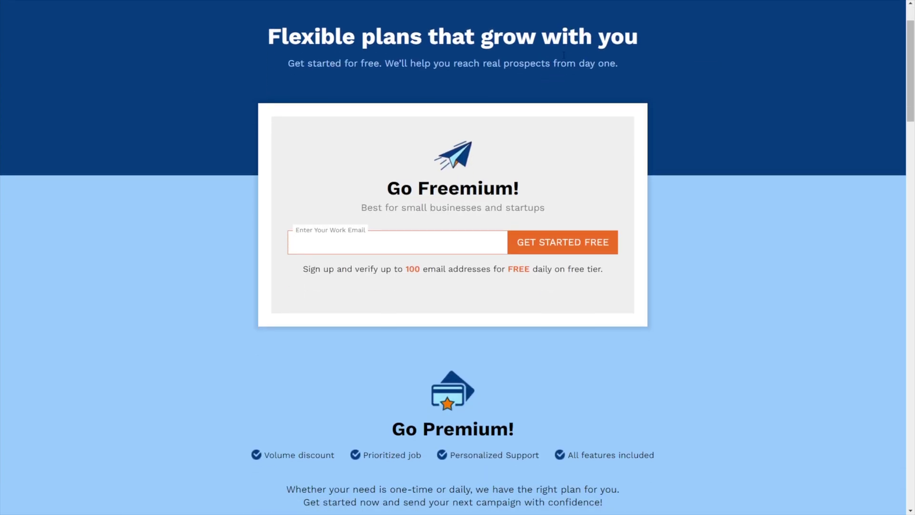
{"action": "scroll", "coordinate": [563, 55], "scroll_direction": "down", "scroll_amount": 4}
{"action": "scroll", "coordinate": [251, 215], "scroll_direction": "up", "scroll_amount": 3}
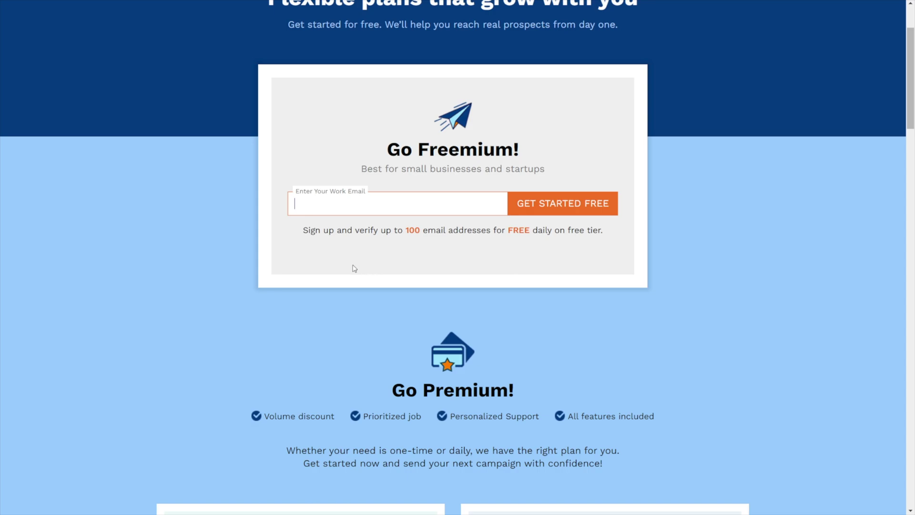
{"action": "scroll", "coordinate": [333, 255], "scroll_direction": "down", "scroll_amount": 10}
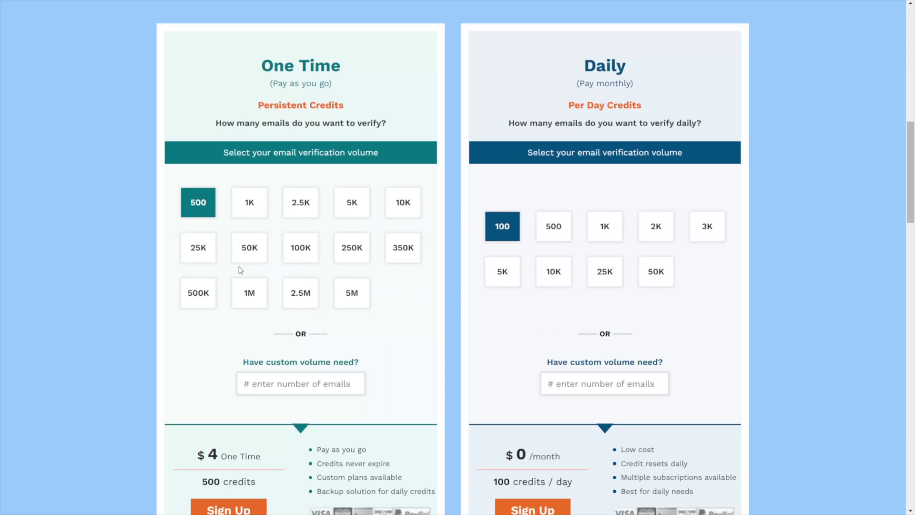
{"action": "left_click", "coordinate": [399, 202]}
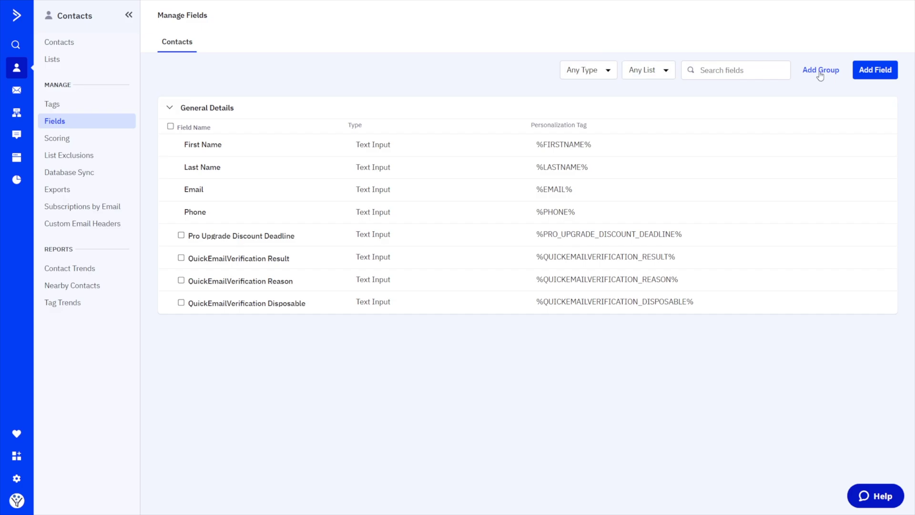
{"action": "left_click", "coordinate": [876, 70]}
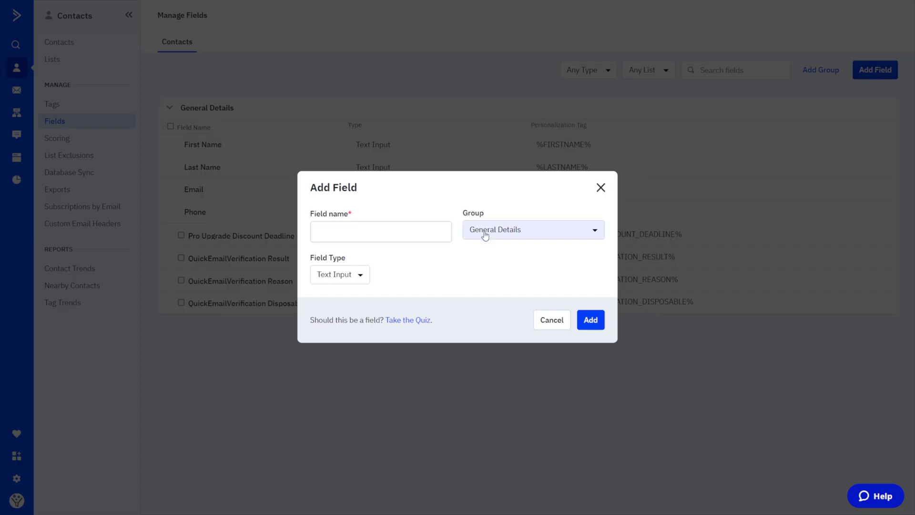
{"action": "left_click", "coordinate": [394, 233]}
{"action": "type", "text": "QuickEmailVerification Disposable"}
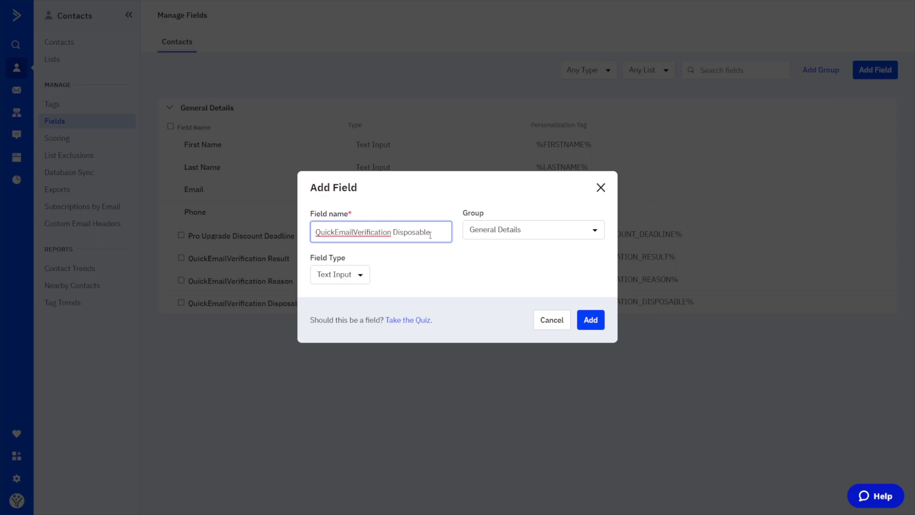
{"action": "left_click", "coordinate": [498, 230]}
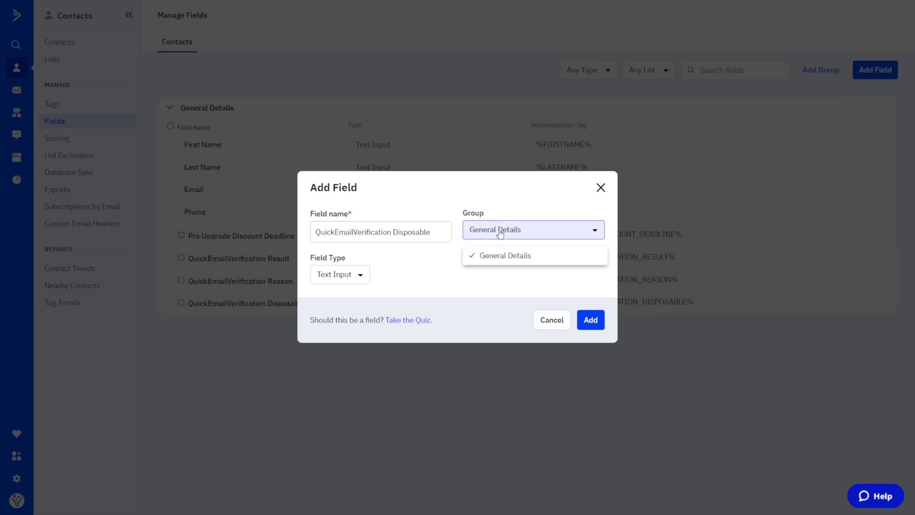
{"action": "left_click", "coordinate": [517, 228]}
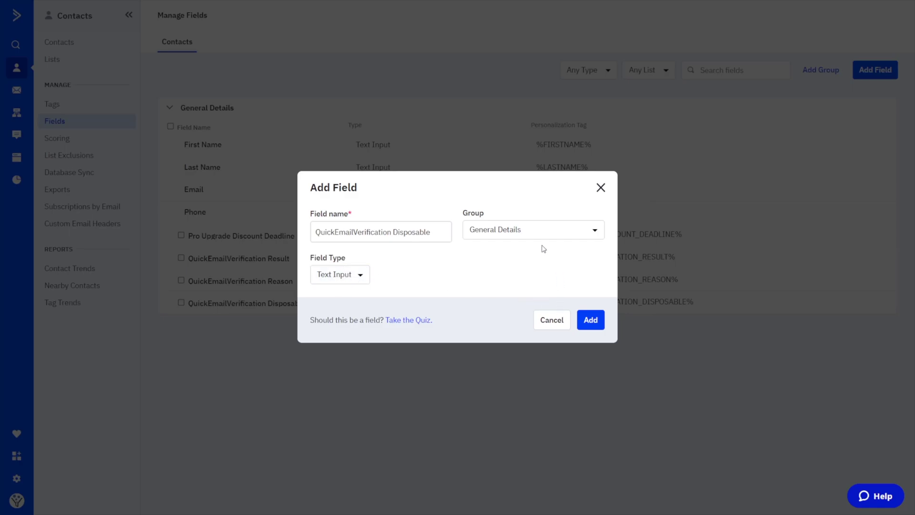
{"action": "left_click", "coordinate": [601, 187]}
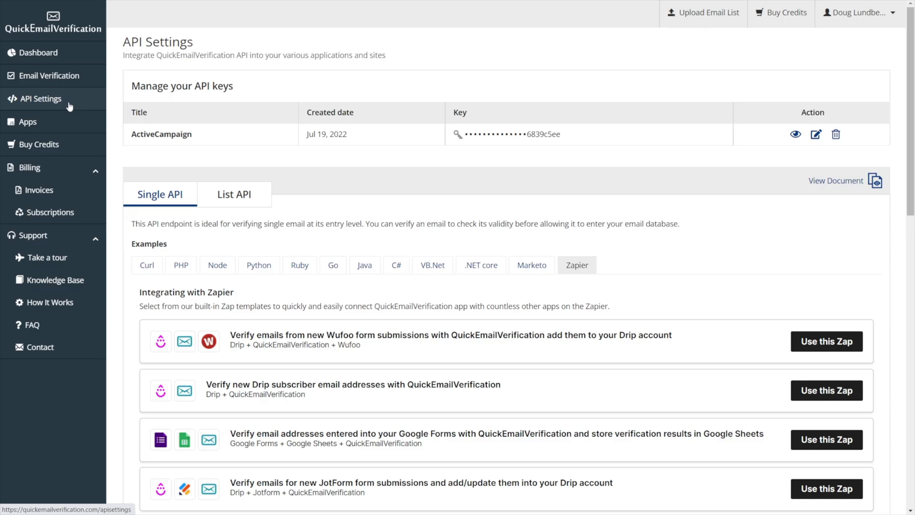
Step: Open API Settings in the QuickEmailVerification dashboard to see the ActiveCampaign key
{"action": "left_click", "coordinate": [69, 105]}
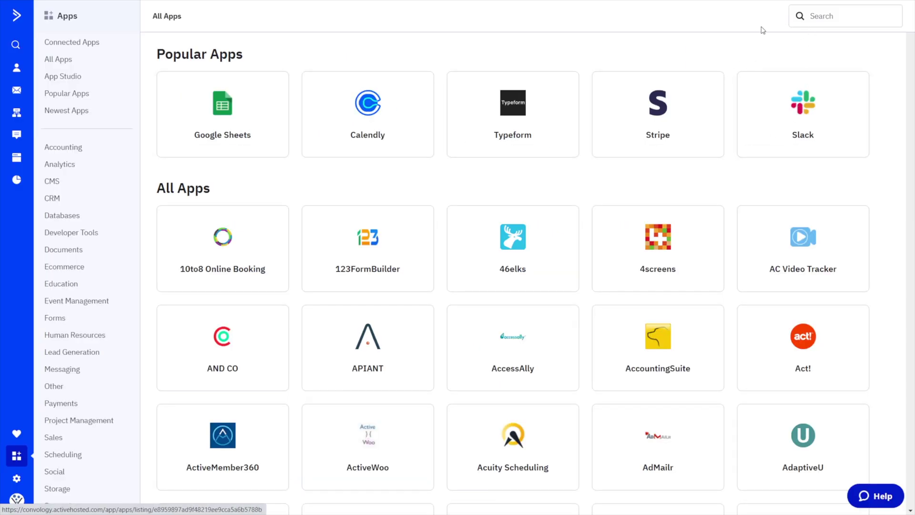
Step: Search the app directory for 'quickemail' and open the QuickEmailVerification integration
{"action": "left_click", "coordinate": [815, 19]}
{"action": "scroll", "coordinate": [651, 196], "scroll_direction": "down", "scroll_amount": 7}
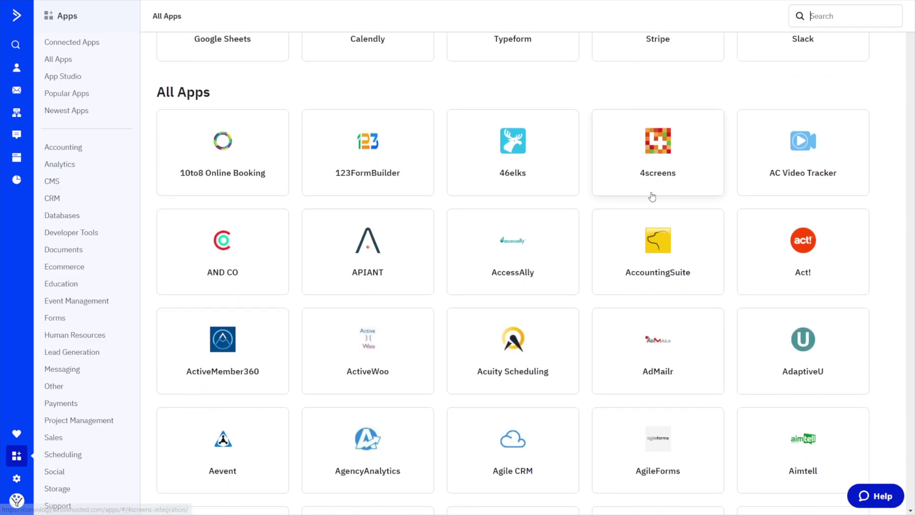
{"action": "scroll", "coordinate": [842, 33], "scroll_direction": "up", "scroll_amount": 7}
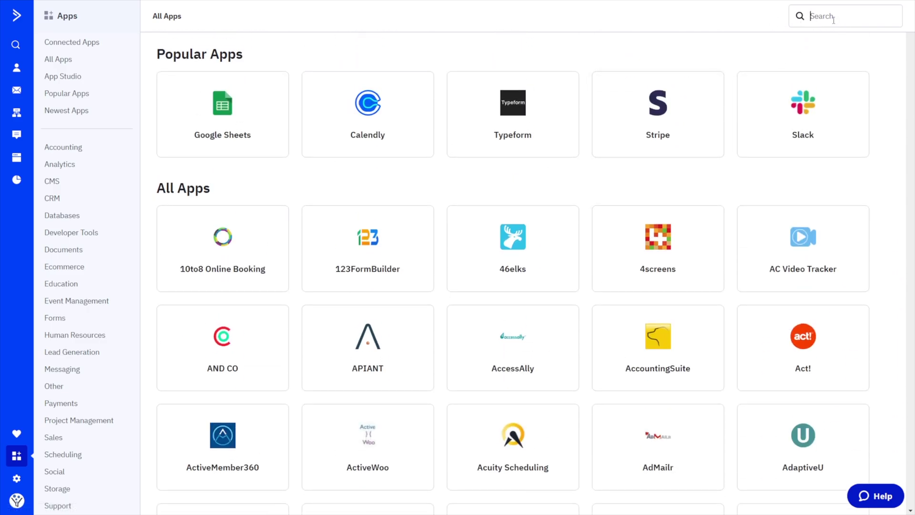
{"action": "type", "text": "quickemail"}
{"action": "key", "text": "Return"}
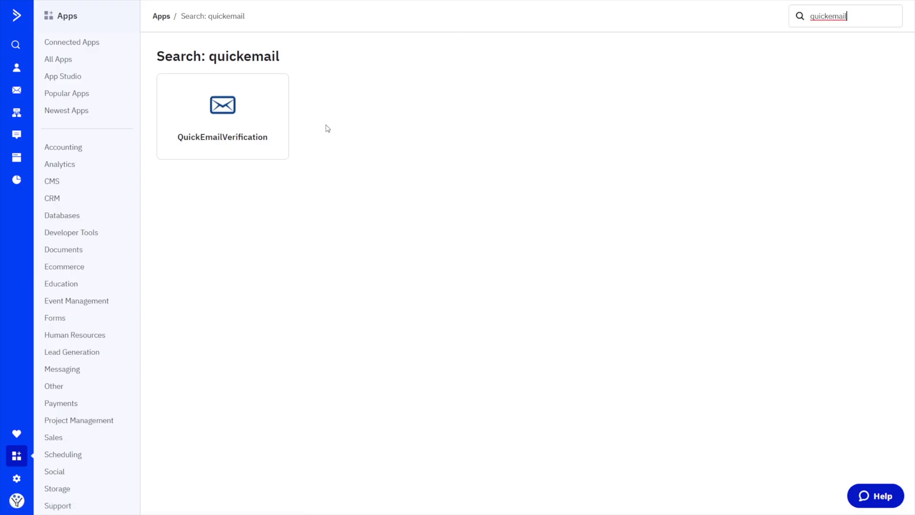
{"action": "left_click", "coordinate": [241, 137]}
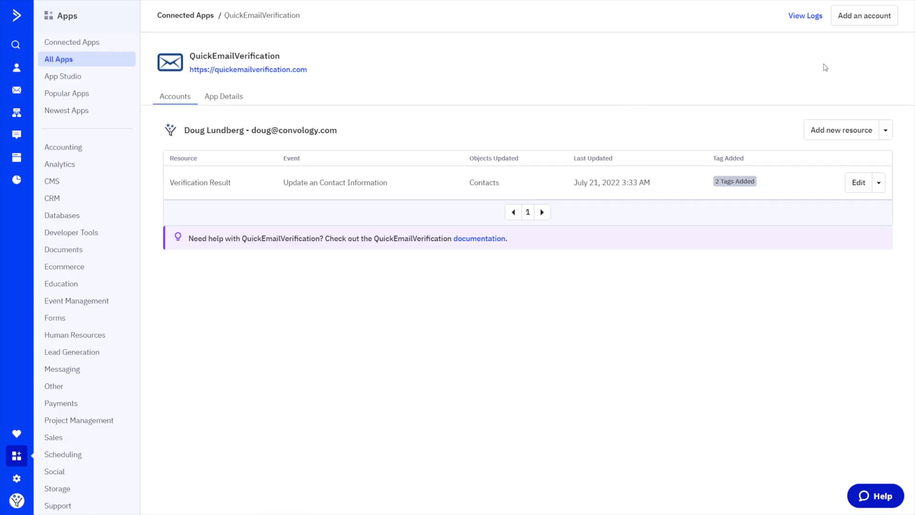
Step: Try adding another QuickEmailVerification account, then close the connection and field-mapping windows
{"action": "left_click", "coordinate": [862, 19]}
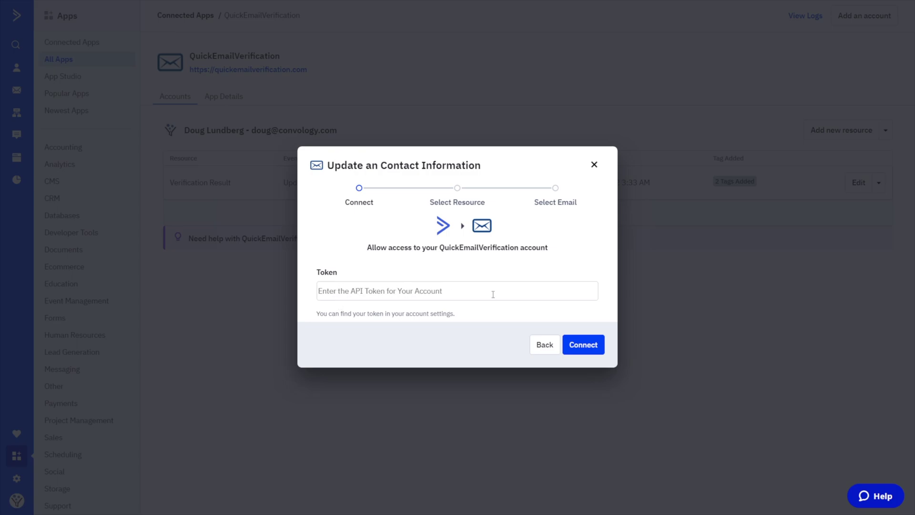
{"action": "left_click", "coordinate": [548, 347]}
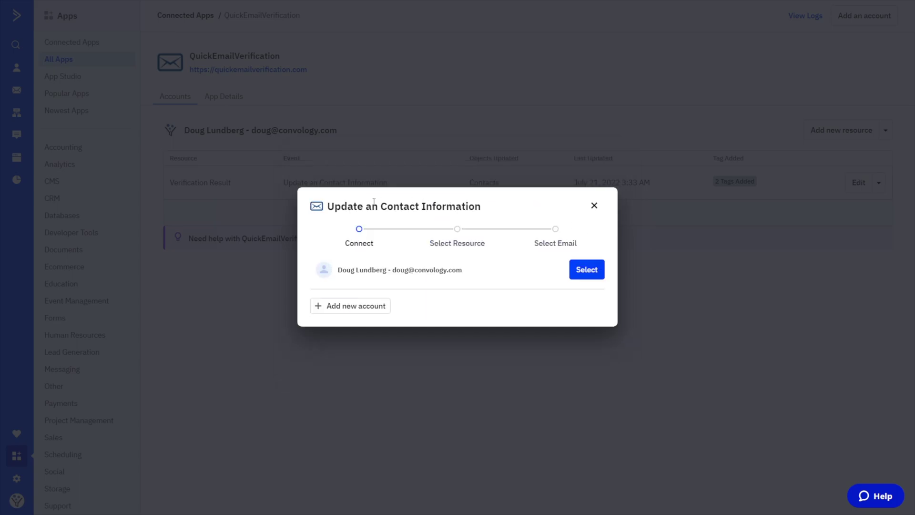
{"action": "left_click", "coordinate": [594, 206]}
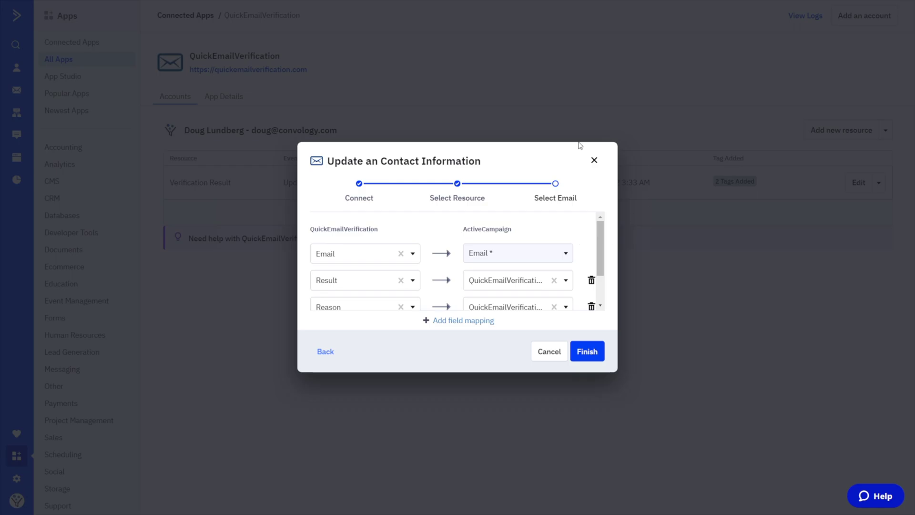
{"action": "left_click", "coordinate": [593, 161]}
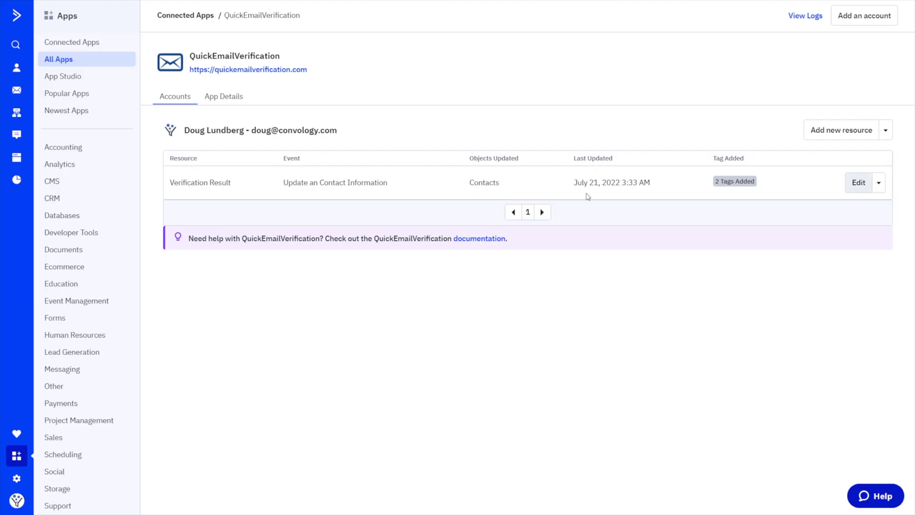
Step: Review the Verification Result mappings of Result, Reason and Disposable to the QuickEmailVerification fields
{"action": "left_click", "coordinate": [857, 186]}
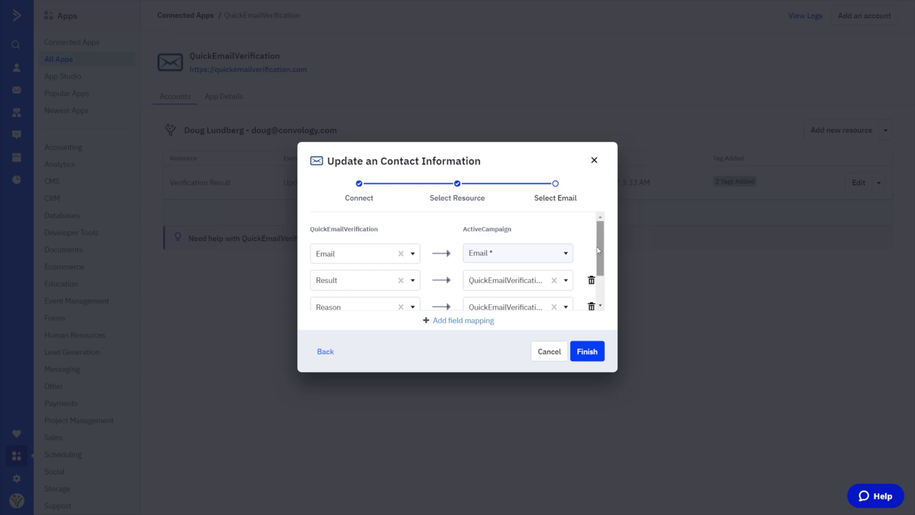
{"action": "scroll", "coordinate": [461, 226], "scroll_direction": "down", "scroll_amount": 2}
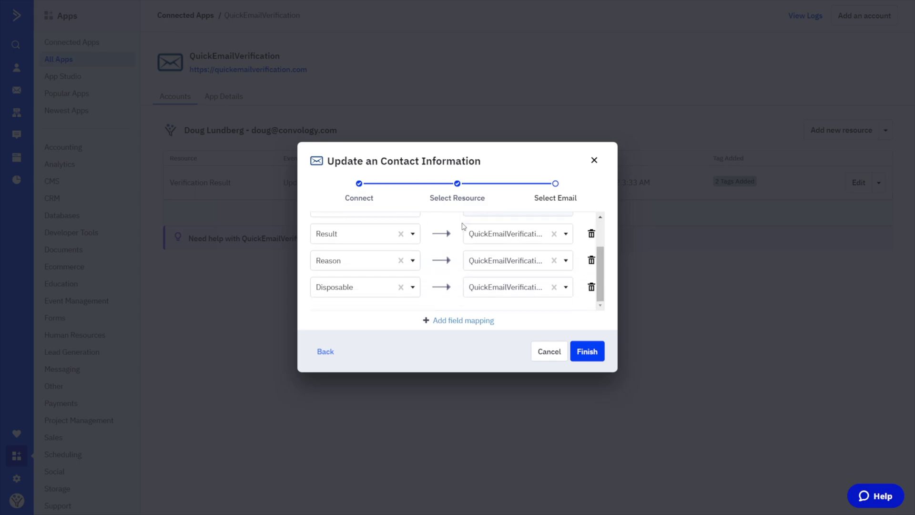
{"action": "scroll", "coordinate": [463, 226], "scroll_direction": "up", "scroll_amount": 3}
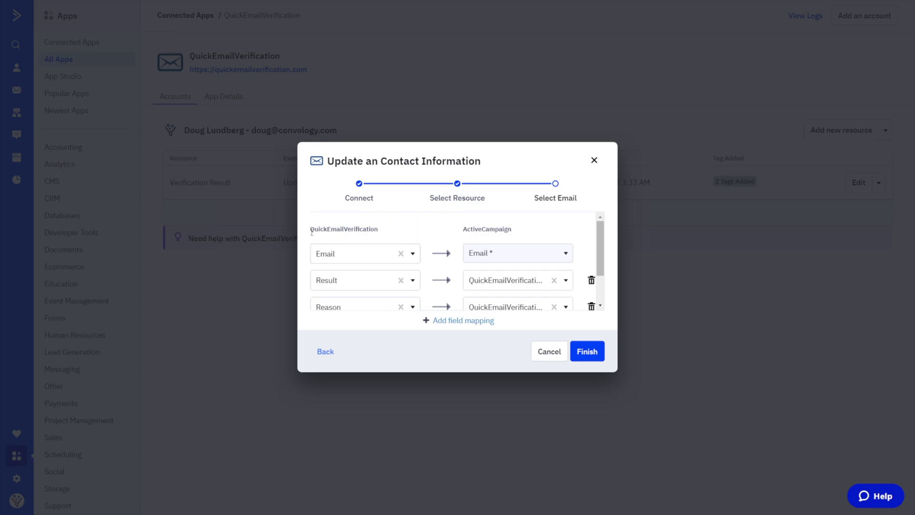
{"action": "left_click_drag", "start_coordinate": [312, 231], "coordinate": [384, 231]}
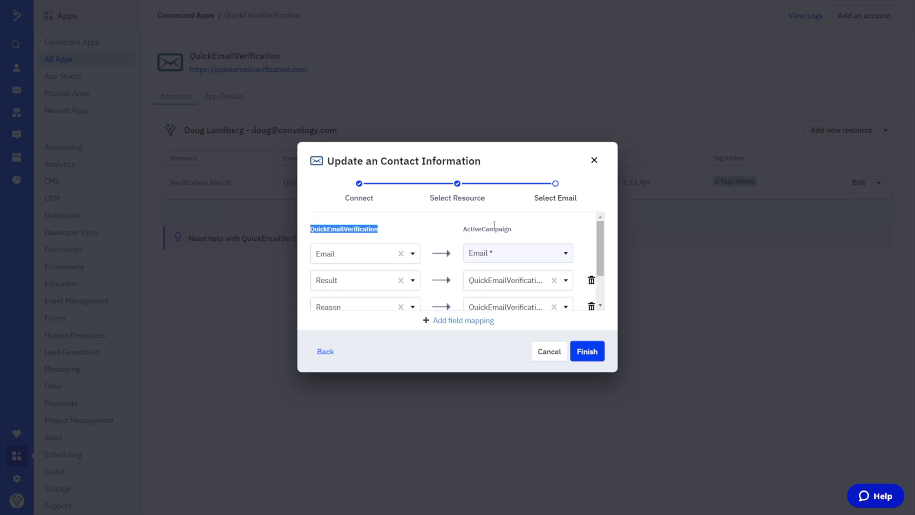
{"action": "scroll", "coordinate": [534, 252], "scroll_direction": "down", "scroll_amount": 1}
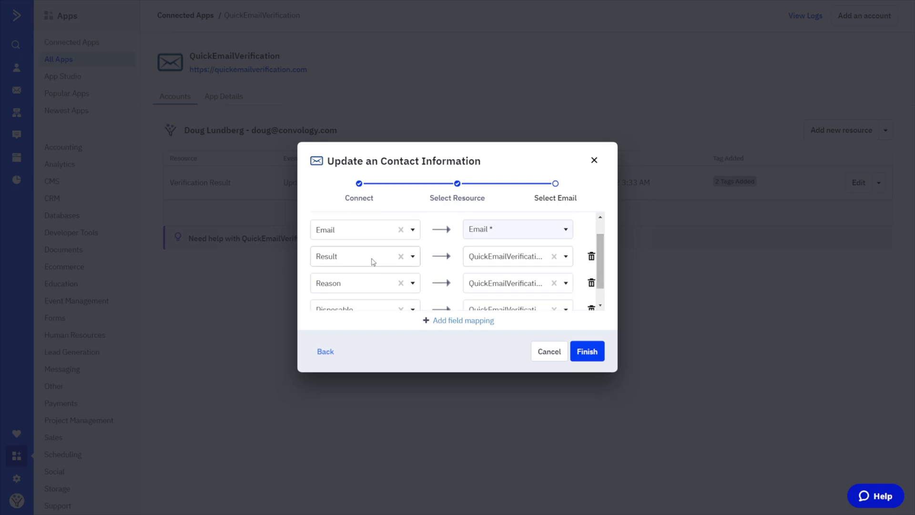
{"action": "left_click", "coordinate": [528, 261]}
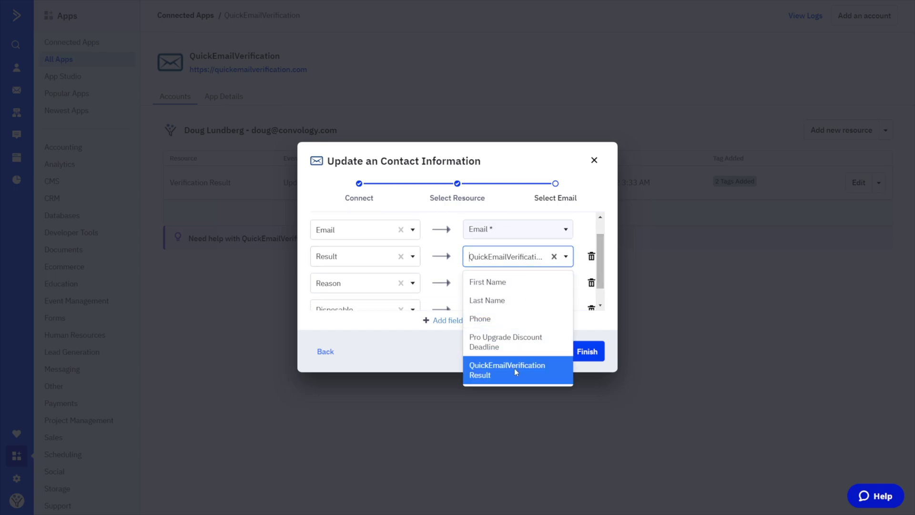
{"action": "left_click", "coordinate": [435, 276]}
{"action": "scroll", "coordinate": [491, 269], "scroll_direction": "down", "scroll_amount": 2}
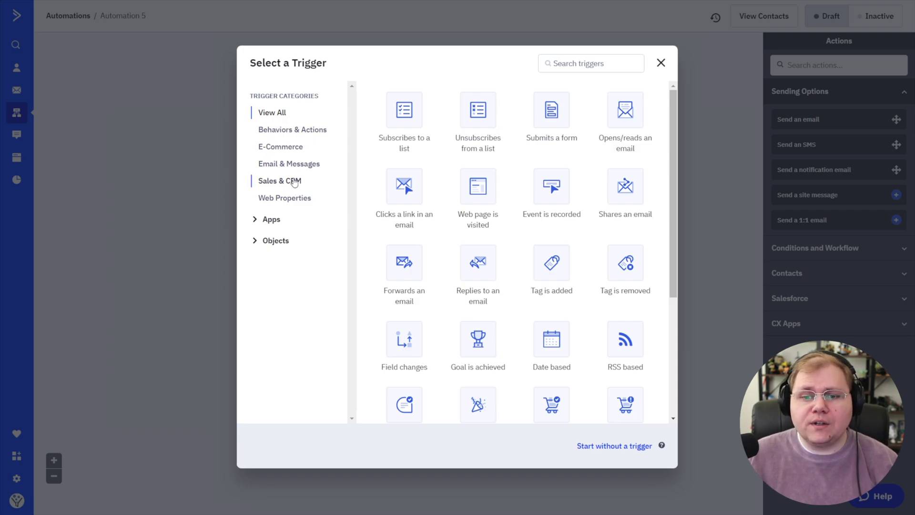
Step: Set a 'Tag is added' start trigger using the 'Free Course: TTB Getting Started' tag
{"action": "left_click", "coordinate": [552, 272]}
{"action": "left_click", "coordinate": [296, 89]}
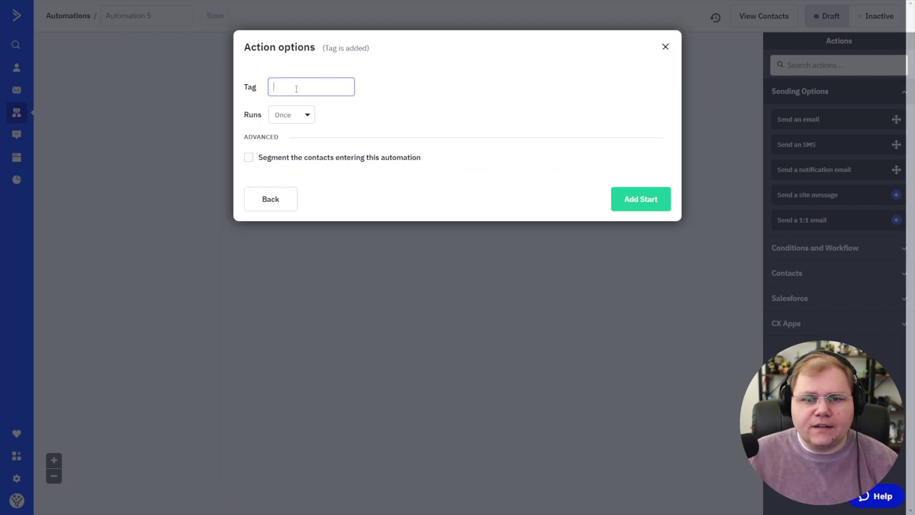
{"action": "type", "text": "Free course"}
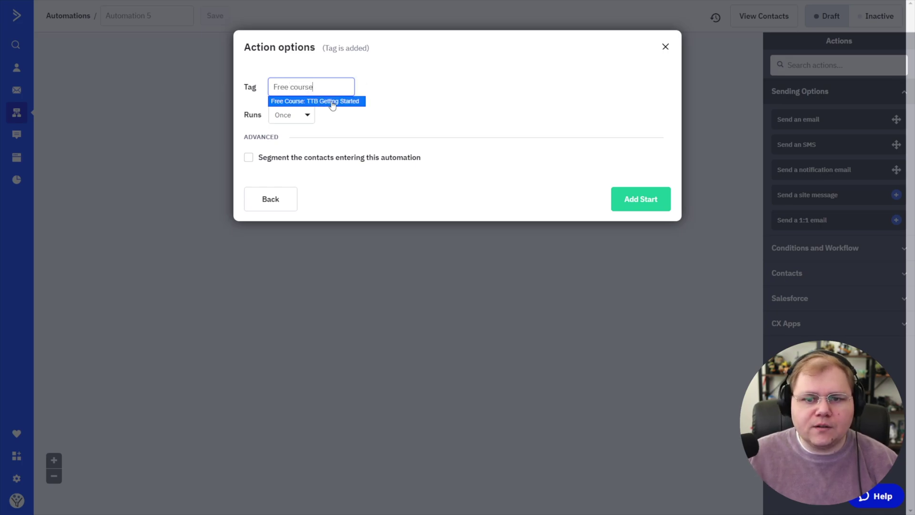
{"action": "left_click", "coordinate": [332, 101]}
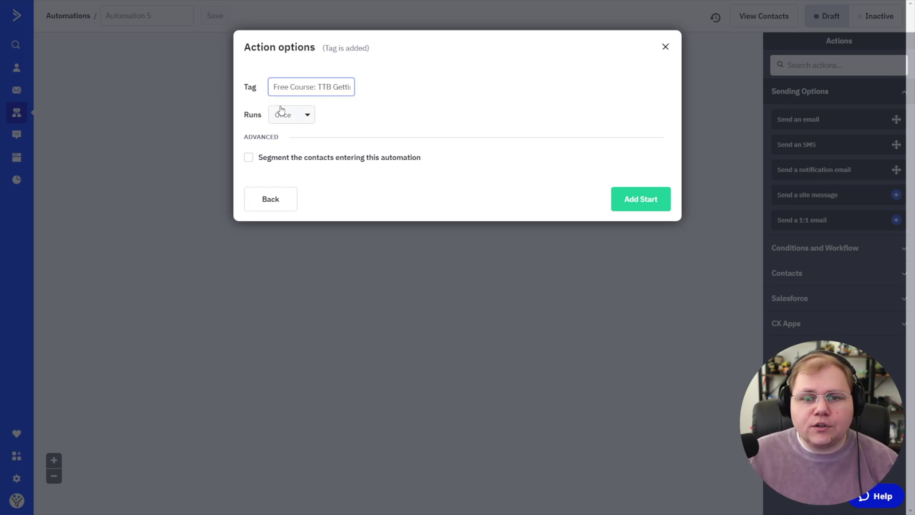
{"action": "left_click", "coordinate": [649, 201]}
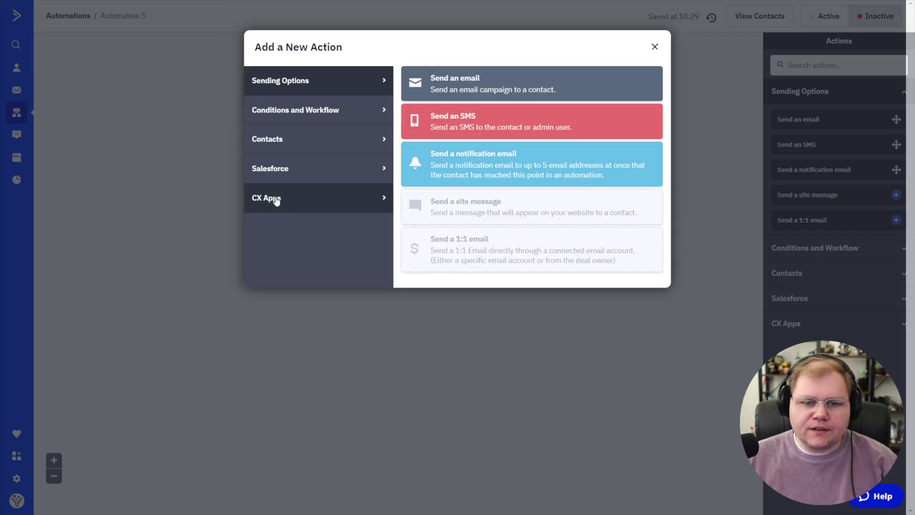
Step: Add the 'Verify an Email with QuickEmailVerification' action with the connected account, mapping the contact's Email field
{"action": "left_click", "coordinate": [277, 200]}
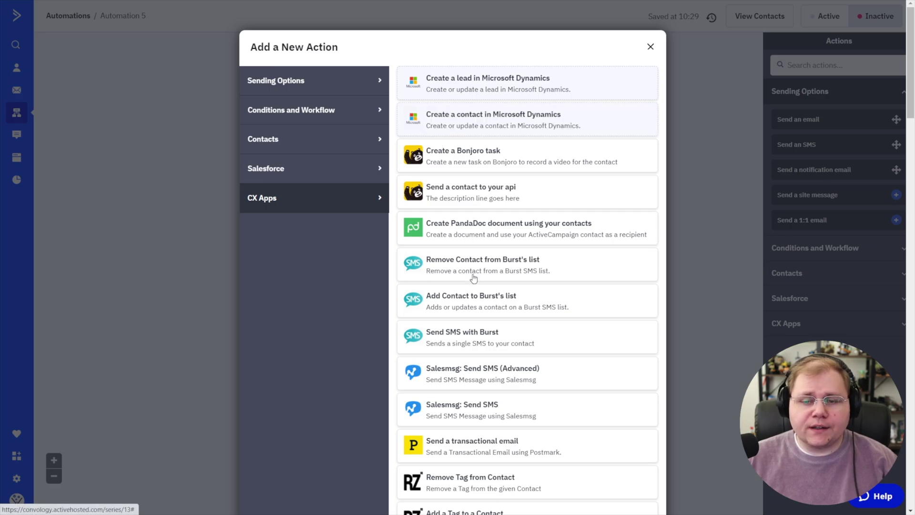
{"action": "scroll", "coordinate": [473, 278], "scroll_direction": "down", "scroll_amount": 20}
{"action": "scroll", "coordinate": [476, 281], "scroll_direction": "down", "scroll_amount": 5}
{"action": "scroll", "coordinate": [491, 269], "scroll_direction": "up", "scroll_amount": 7}
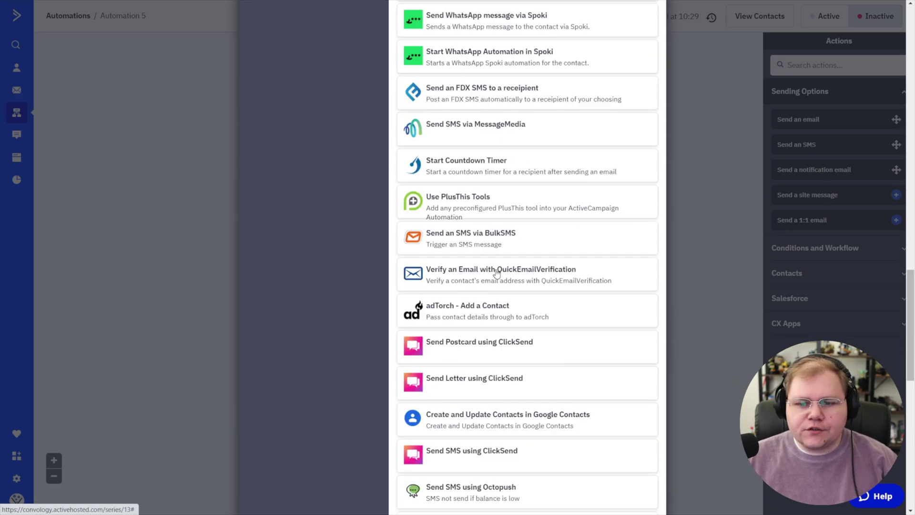
{"action": "left_click", "coordinate": [444, 292]}
{"action": "left_click", "coordinate": [586, 268]}
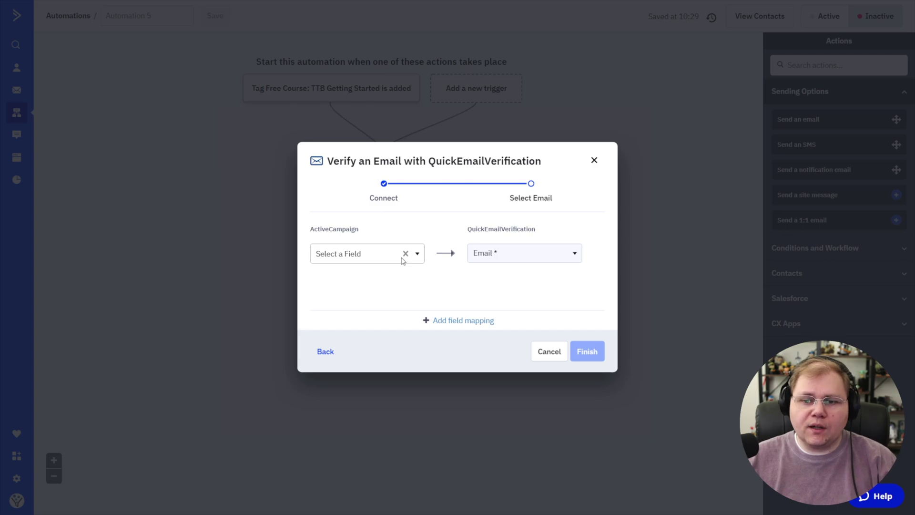
{"action": "left_click", "coordinate": [369, 259]}
{"action": "left_click", "coordinate": [339, 279]}
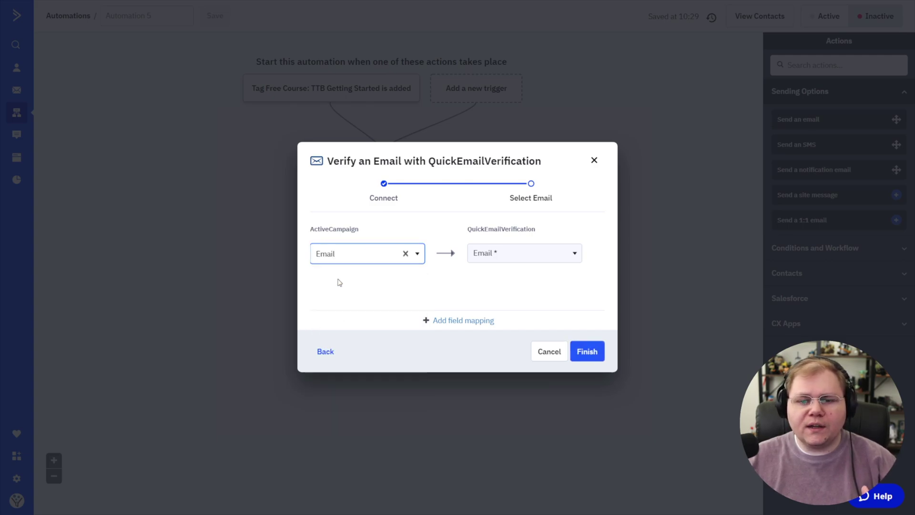
{"action": "left_click", "coordinate": [595, 358]}
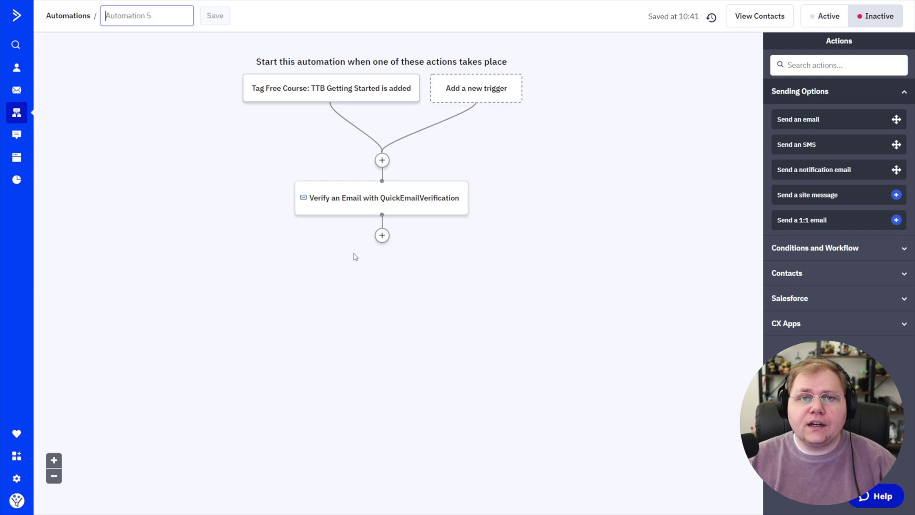
Step: Add a Wait until step with the condition 'QuickEmailVerification Result is not blank'
{"action": "left_click", "coordinate": [381, 236]}
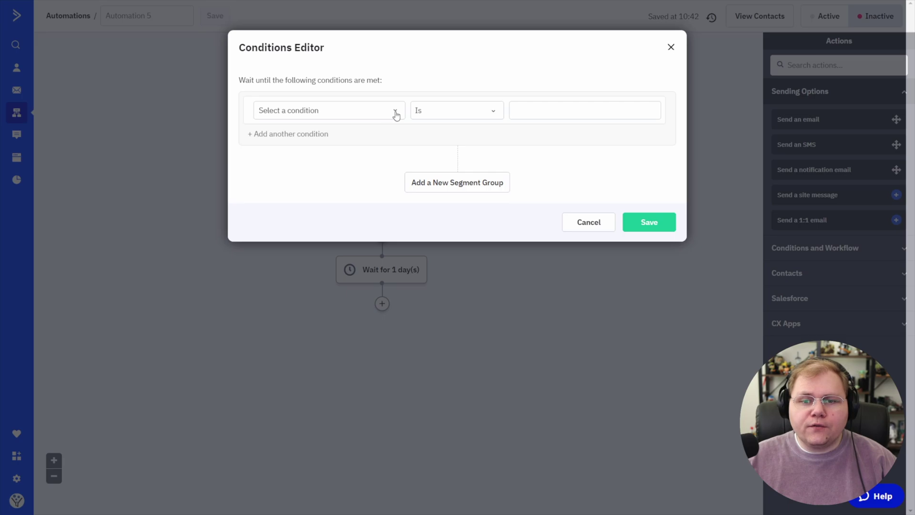
{"action": "left_click", "coordinate": [395, 112]}
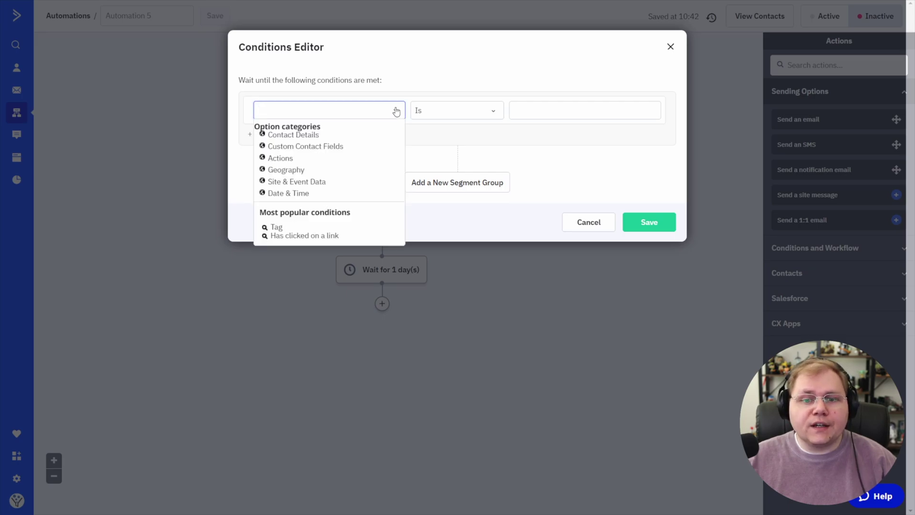
{"action": "left_click", "coordinate": [307, 147]}
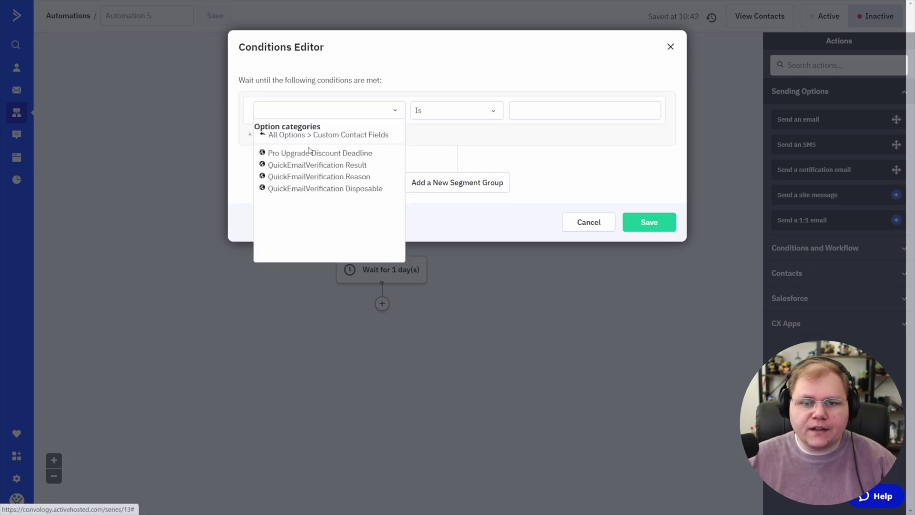
{"action": "left_click", "coordinate": [340, 168]}
{"action": "left_click", "coordinate": [432, 117]}
{"action": "left_click", "coordinate": [435, 219]}
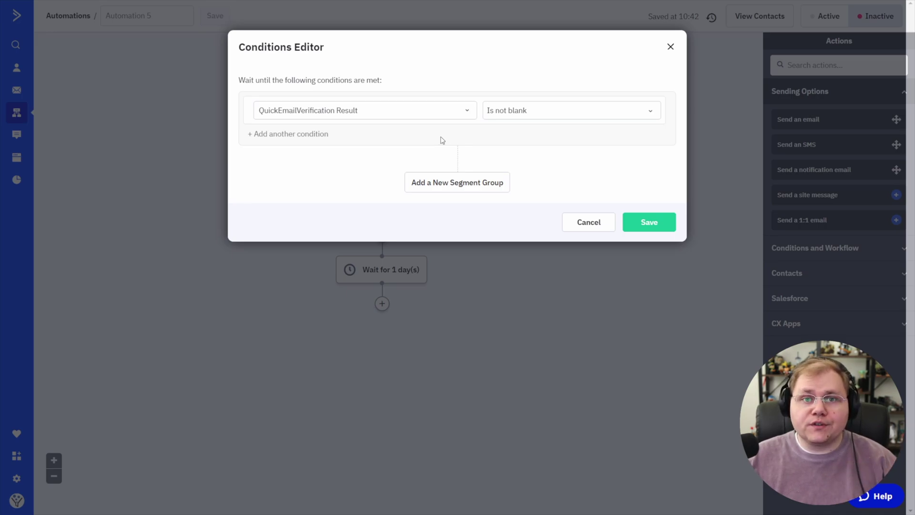
{"action": "left_click", "coordinate": [650, 228]}
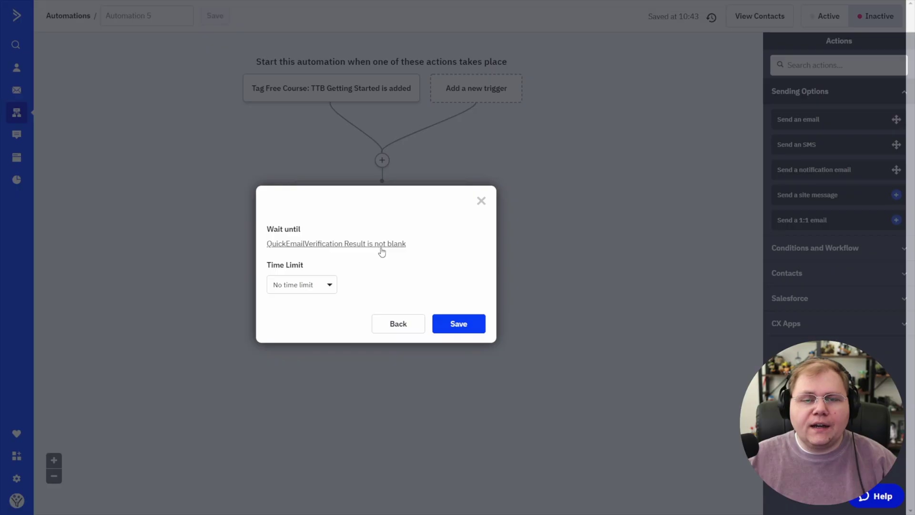
Step: Set the wait step's time limit to up to 20 minutes and save it
{"action": "left_click", "coordinate": [318, 287]}
{"action": "left_click", "coordinate": [299, 324]}
{"action": "double_click", "coordinate": [328, 285]}
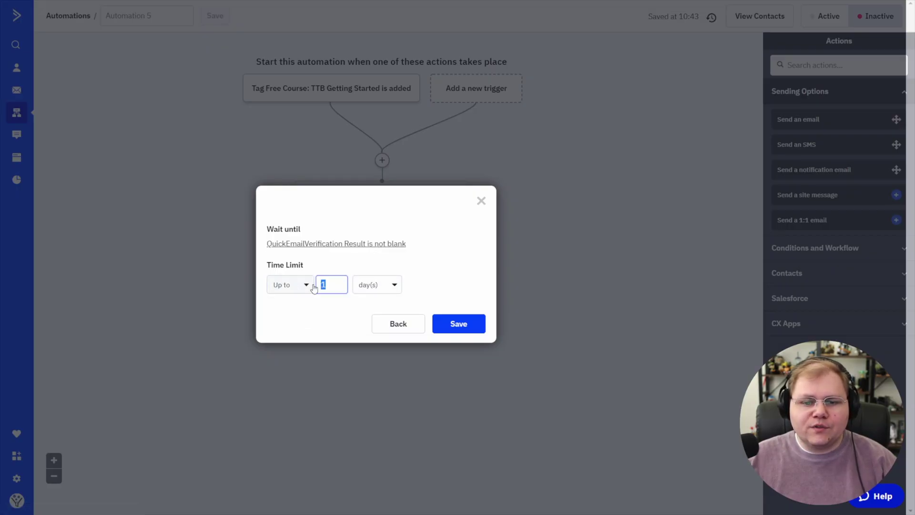
{"action": "type", "text": "20"}
{"action": "left_click", "coordinate": [400, 286]}
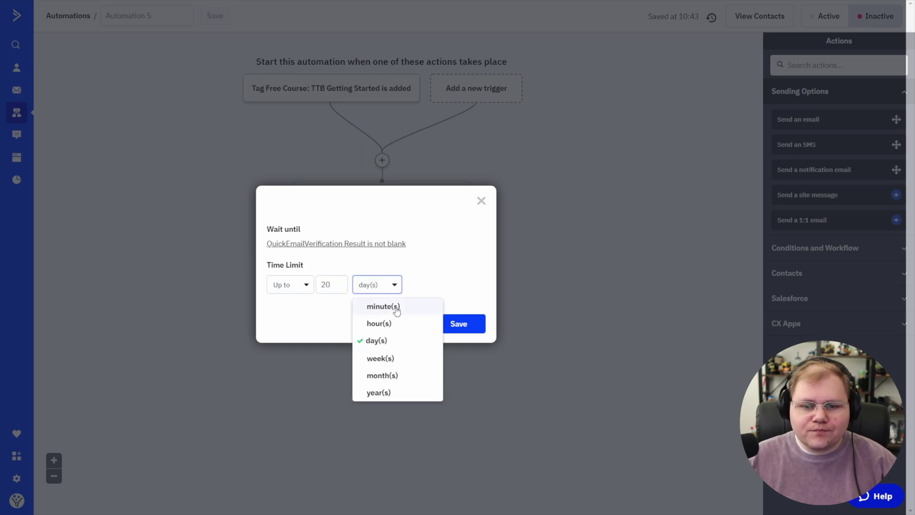
{"action": "left_click", "coordinate": [395, 307]}
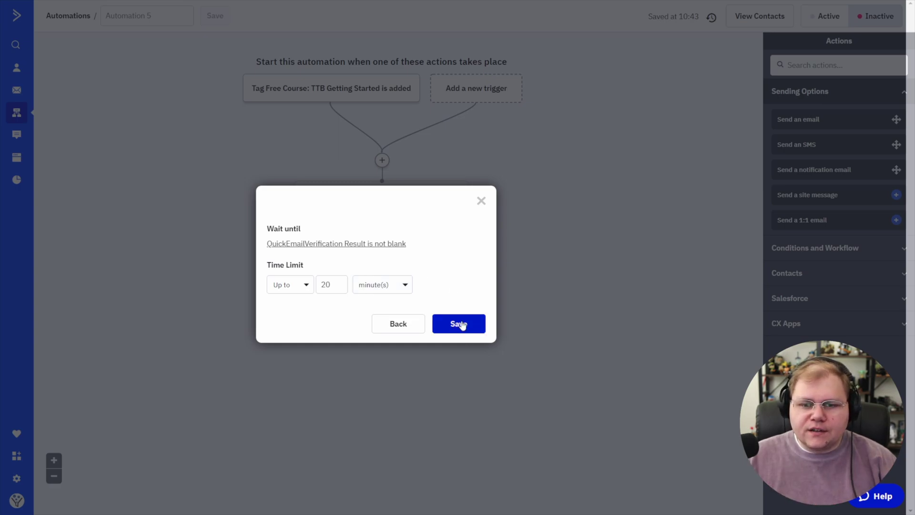
{"action": "left_click", "coordinate": [460, 324]}
{"action": "left_click", "coordinate": [381, 312]}
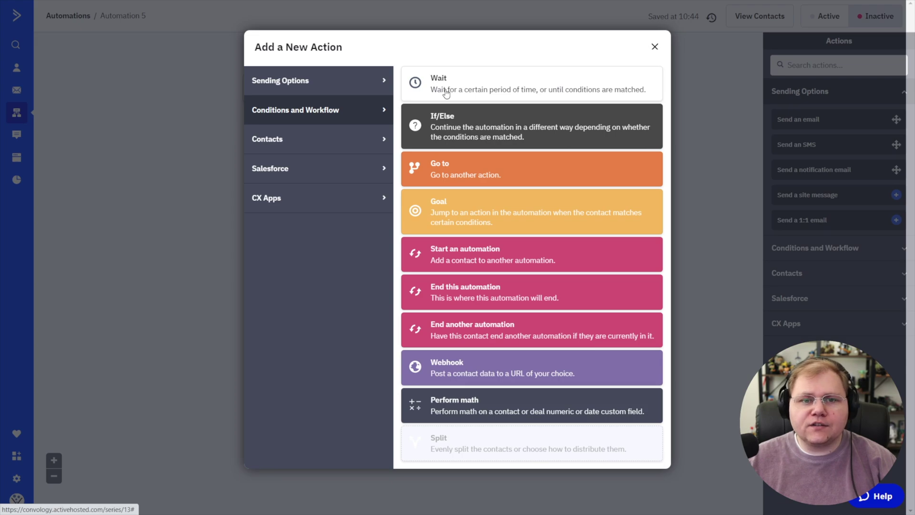
Step: Add an If/Else branch with the condition QuickEmailVerification Result Is Not 'invalid'
{"action": "left_click", "coordinate": [472, 126]}
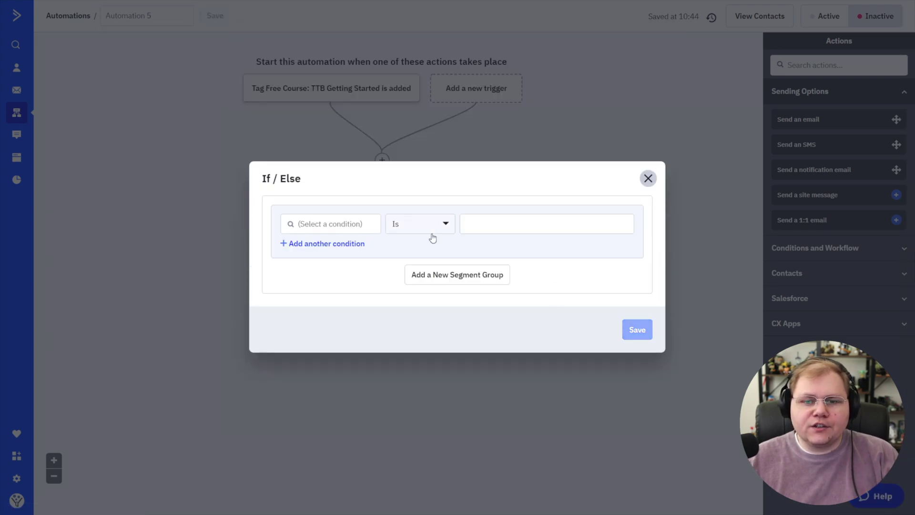
{"action": "left_click", "coordinate": [345, 226]}
{"action": "left_click", "coordinate": [316, 271]}
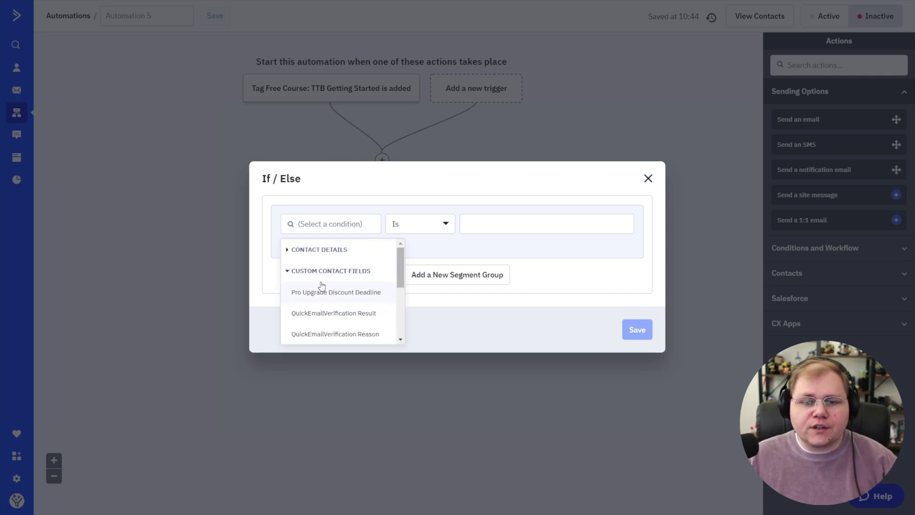
{"action": "scroll", "coordinate": [322, 286], "scroll_direction": "down", "scroll_amount": 1}
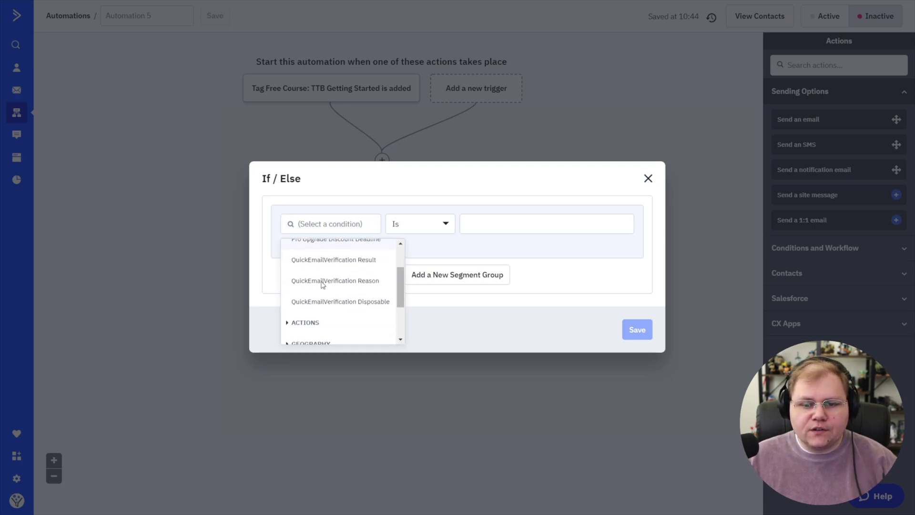
{"action": "left_click", "coordinate": [348, 266]}
{"action": "left_click", "coordinate": [432, 226]}
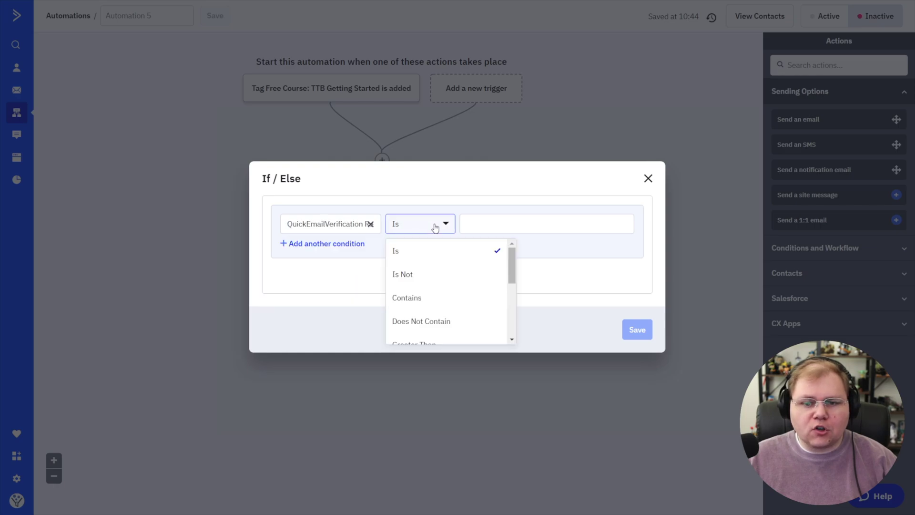
{"action": "left_click", "coordinate": [419, 280]}
{"action": "type", "text": "i"}
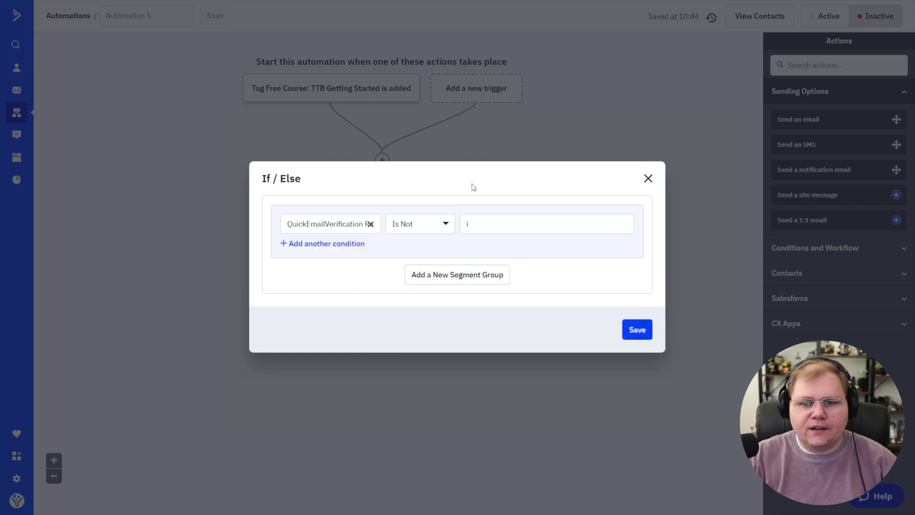
{"action": "type", "text": "nvalid"}
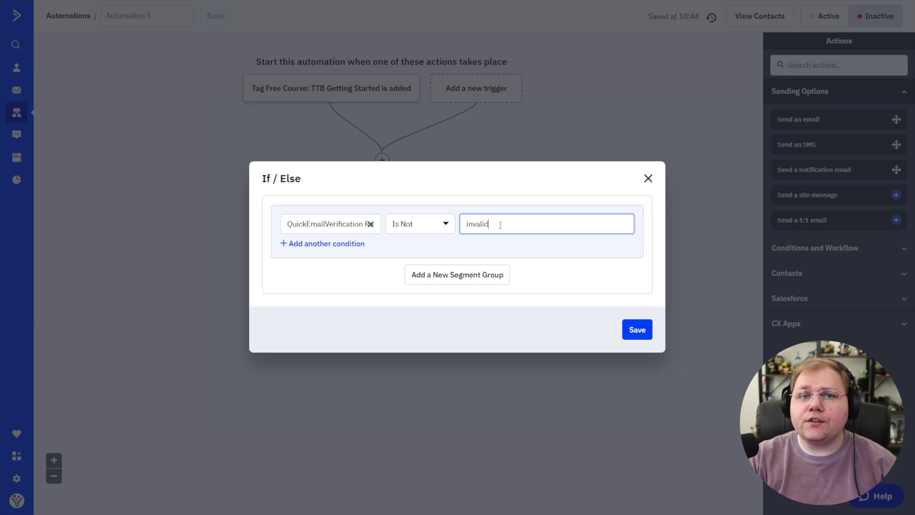
{"action": "left_click", "coordinate": [352, 244]}
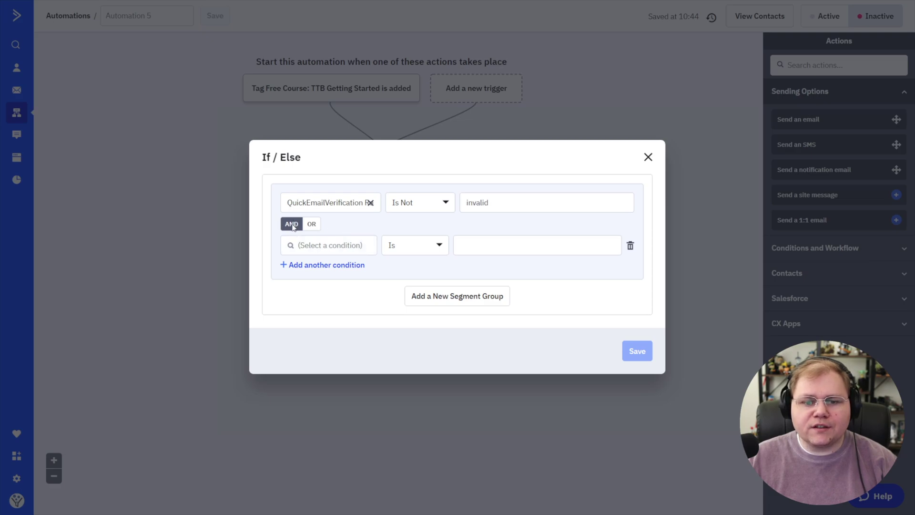
Step: Add a second condition, QuickEmailVerification Disposable Is Not 'true', and save the If/Else check
{"action": "left_click", "coordinate": [319, 248]}
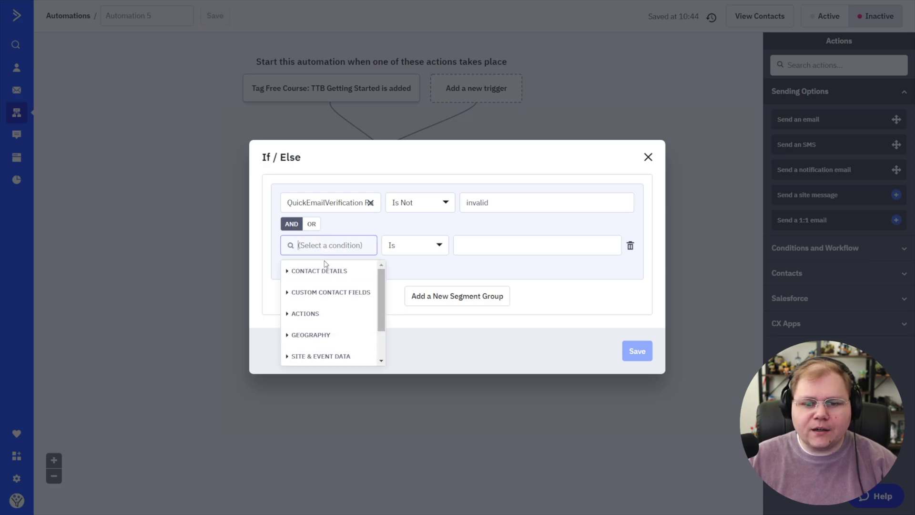
{"action": "left_click", "coordinate": [334, 293]}
{"action": "scroll", "coordinate": [337, 311], "scroll_direction": "down", "scroll_amount": 1}
{"action": "left_click", "coordinate": [348, 323]}
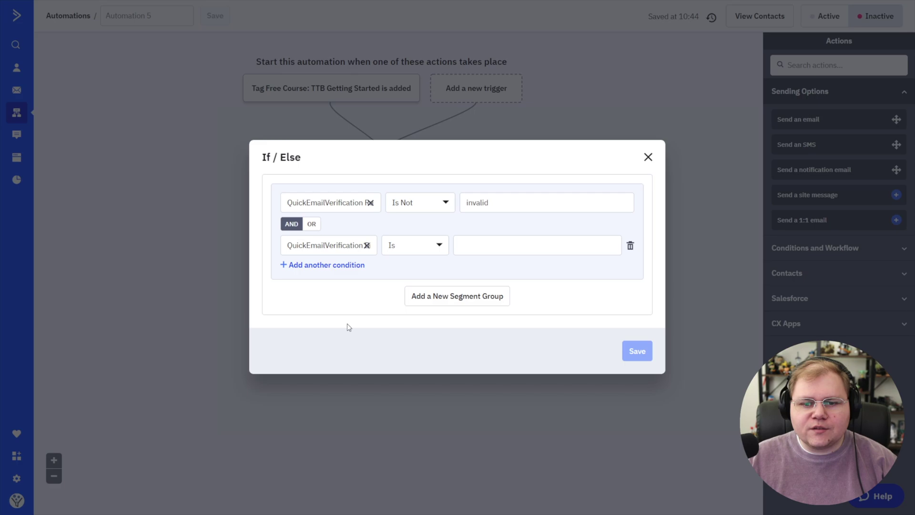
{"action": "left_click", "coordinate": [412, 250]}
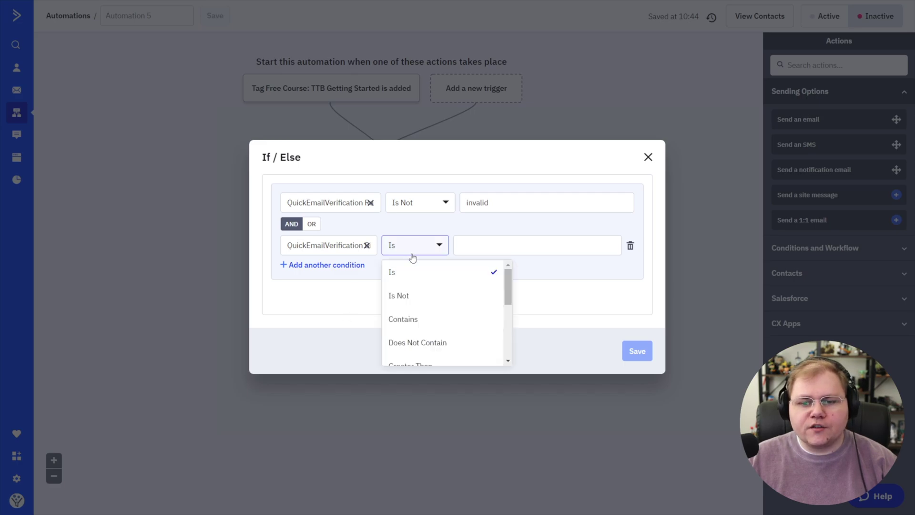
{"action": "left_click", "coordinate": [406, 296]}
{"action": "left_click", "coordinate": [477, 246]}
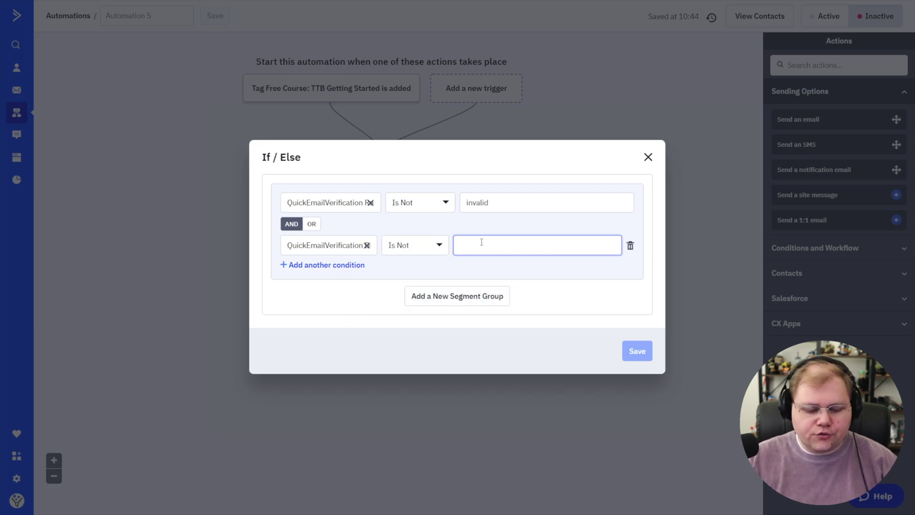
{"action": "type", "text": "true"}
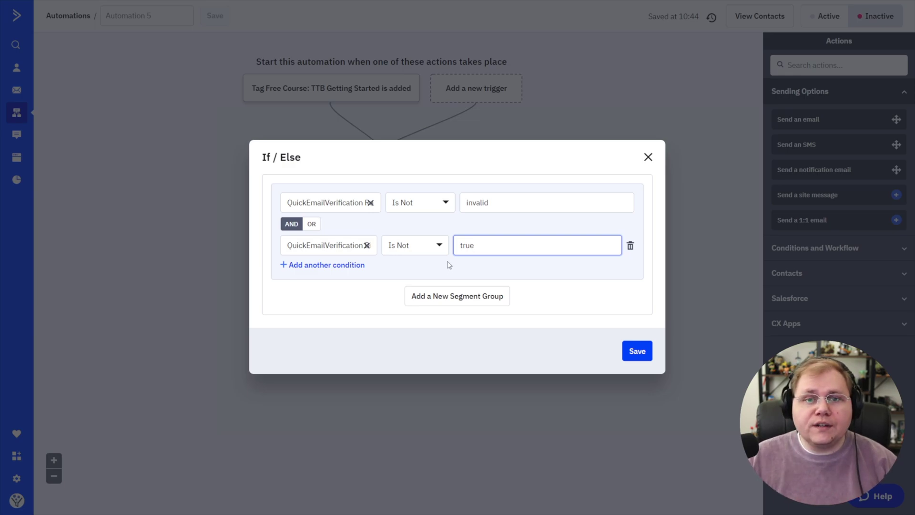
{"action": "left_click", "coordinate": [637, 352]}
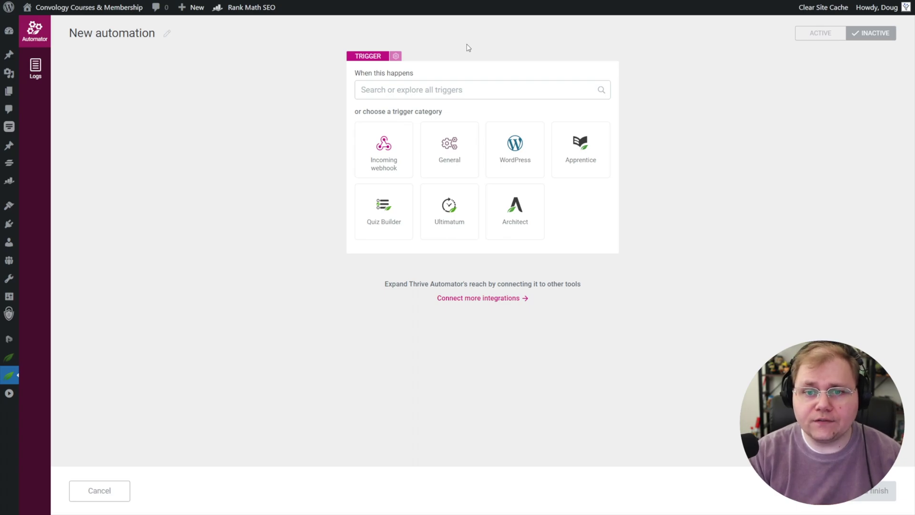
Step: Begin with an Incoming webhook trigger whose first key contact[email] maps to Email
{"action": "left_click", "coordinate": [413, 152]}
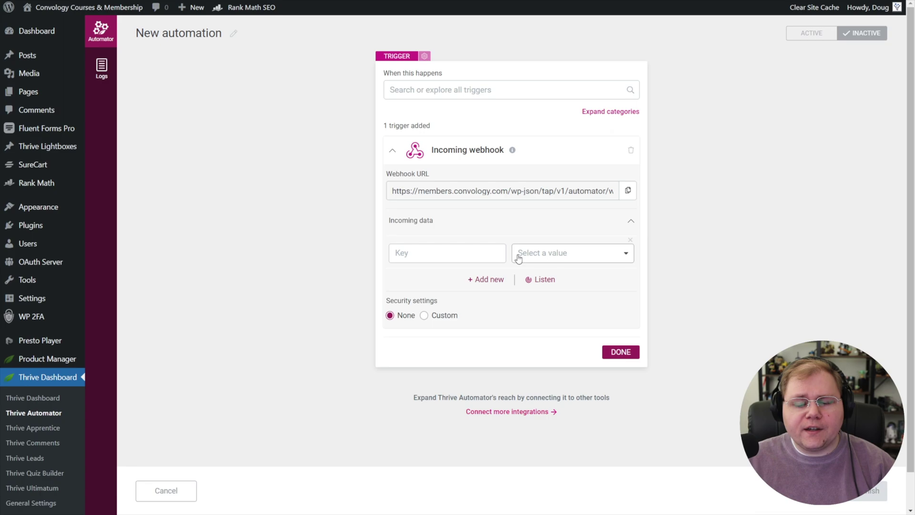
{"action": "type", "text": "contact[email]"}
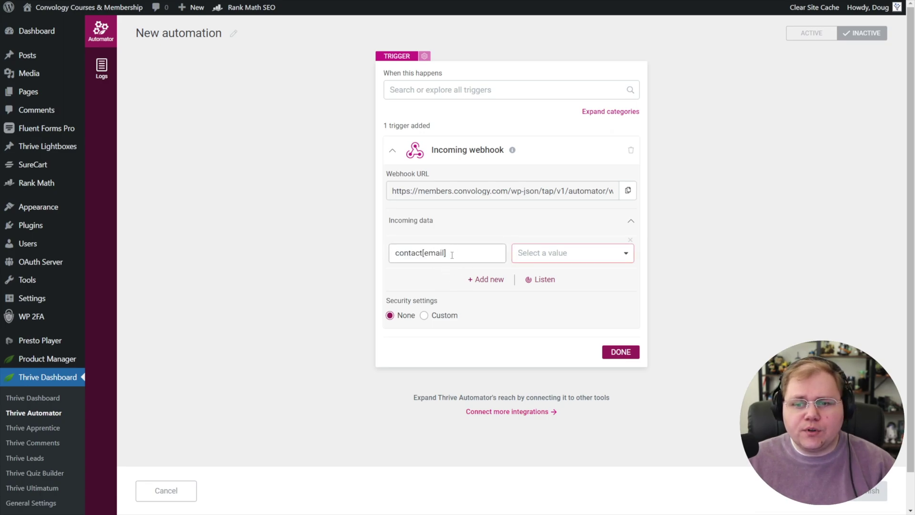
{"action": "left_click", "coordinate": [571, 254]}
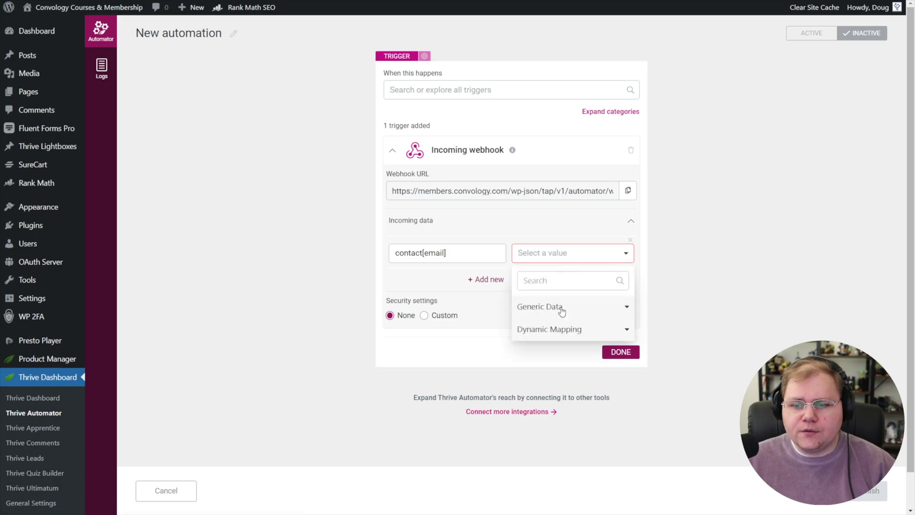
{"action": "left_click", "coordinate": [615, 331]}
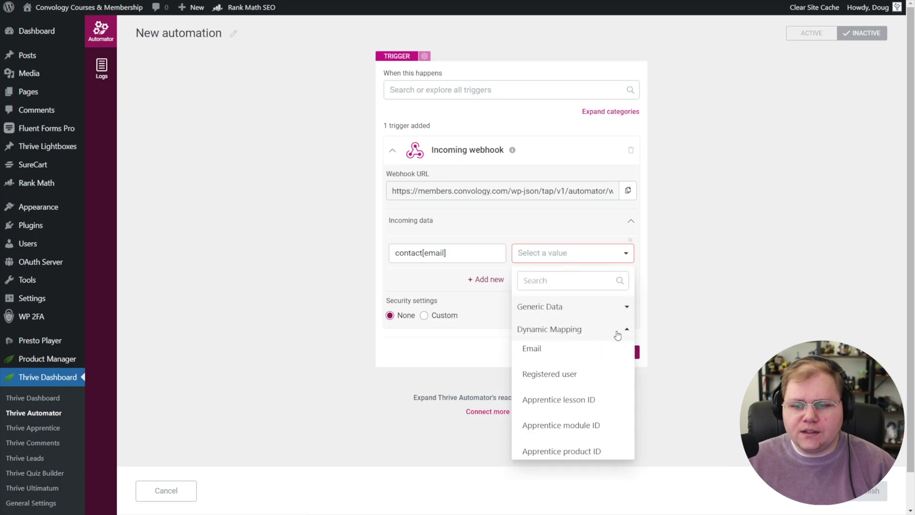
{"action": "left_click", "coordinate": [532, 353]}
Step: Add a second key, contact[first_name], typed as Text, and finish the trigger
{"action": "left_click", "coordinate": [490, 283]}
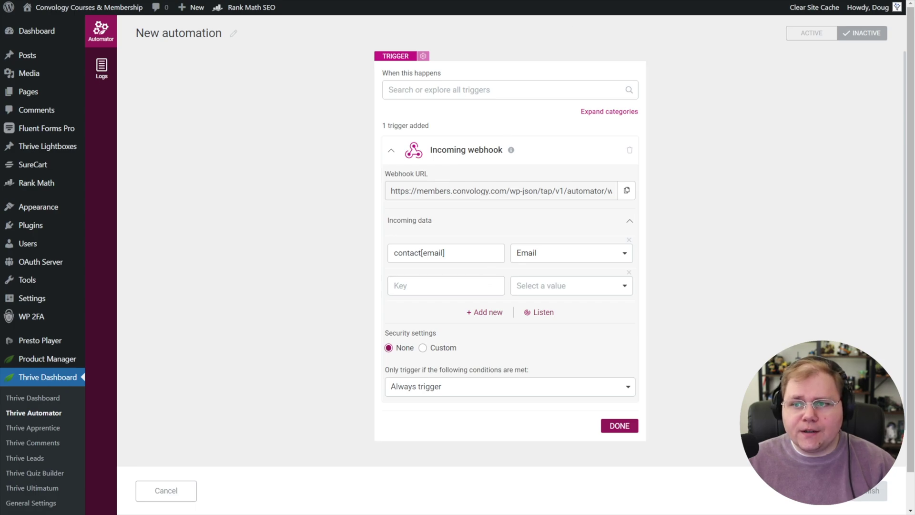
{"action": "left_click", "coordinate": [431, 286]}
{"action": "type", "text": "contact[first_name]"}
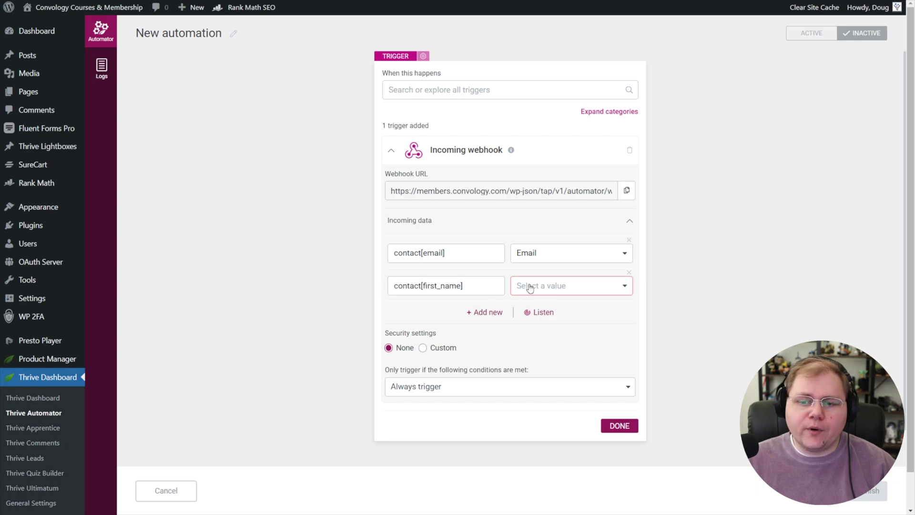
{"action": "left_click", "coordinate": [571, 288]}
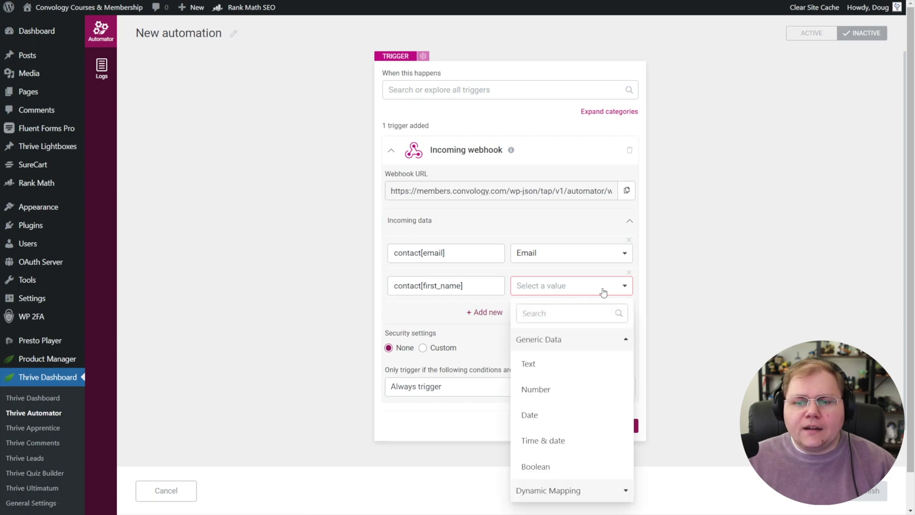
{"action": "left_click", "coordinate": [536, 368]}
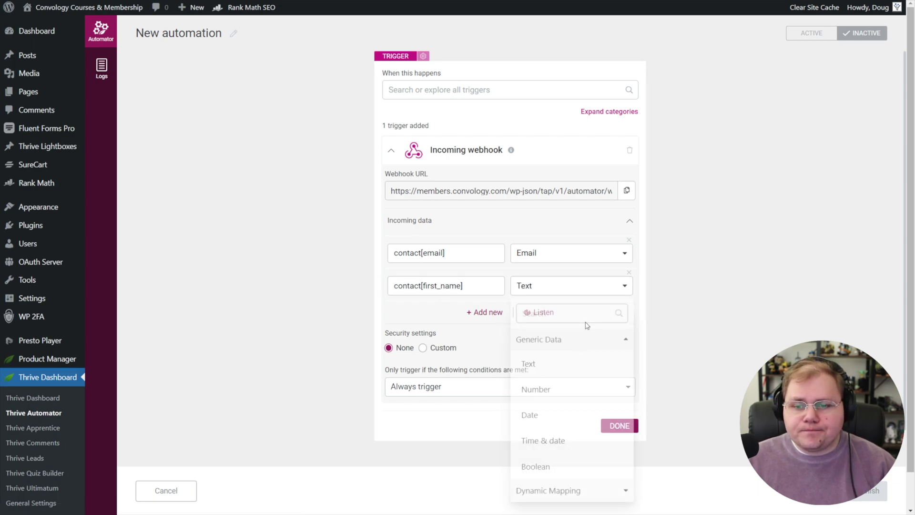
{"action": "left_click", "coordinate": [620, 425]}
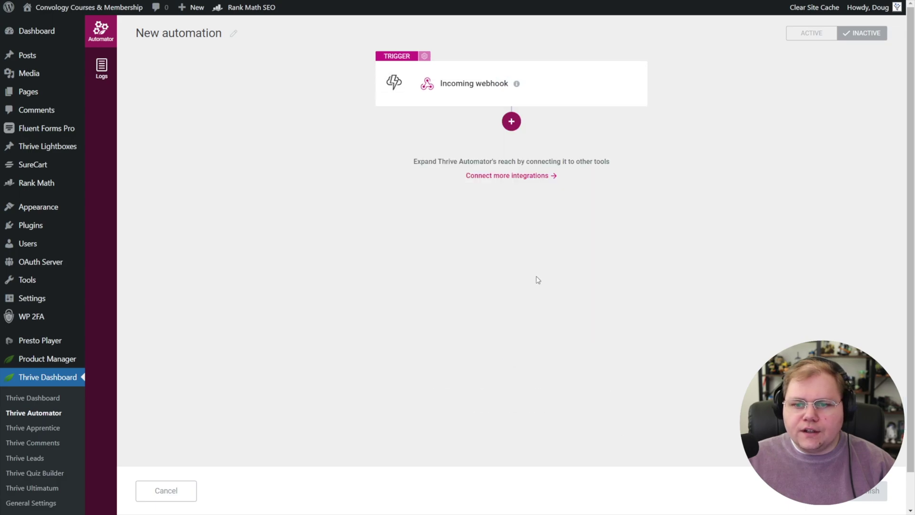
Step: Add a WordPress Find or create user action with First name from webhook Contact First name
{"action": "left_click", "coordinate": [511, 122]}
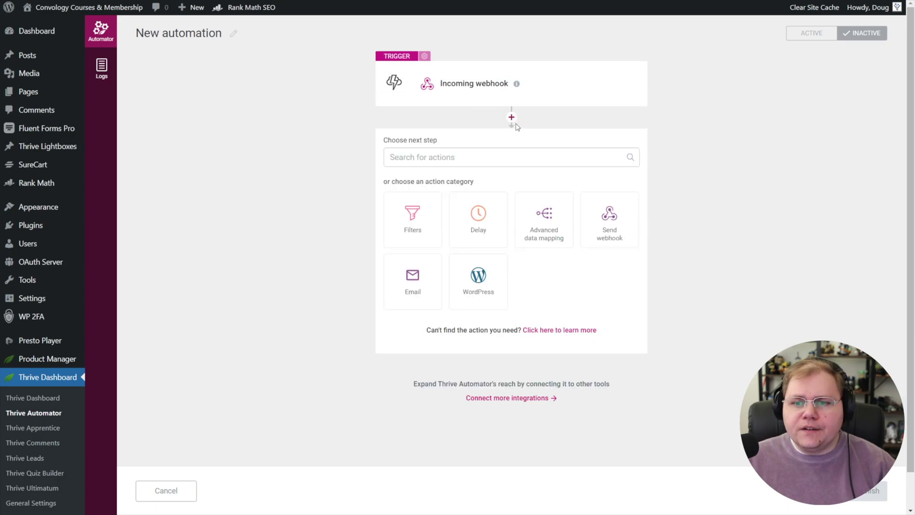
{"action": "left_click", "coordinate": [480, 281]}
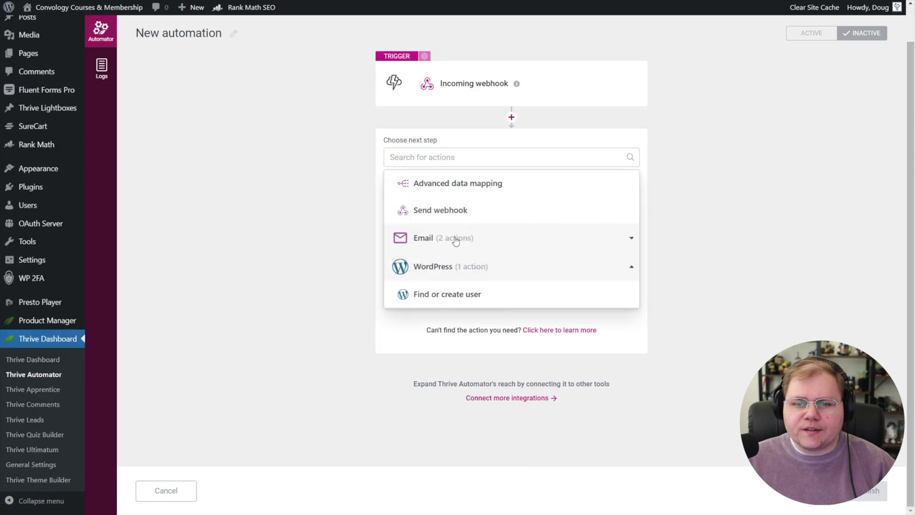
{"action": "left_click", "coordinate": [465, 297]}
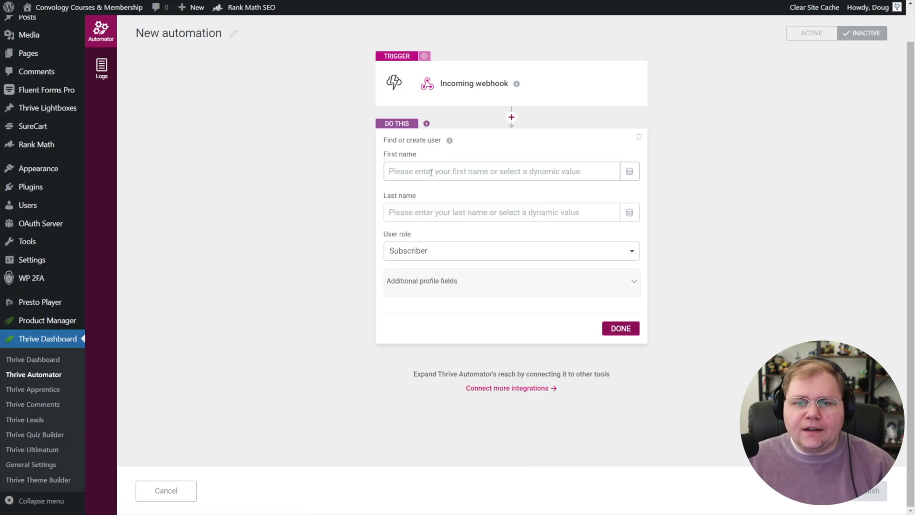
{"action": "left_click", "coordinate": [629, 174]}
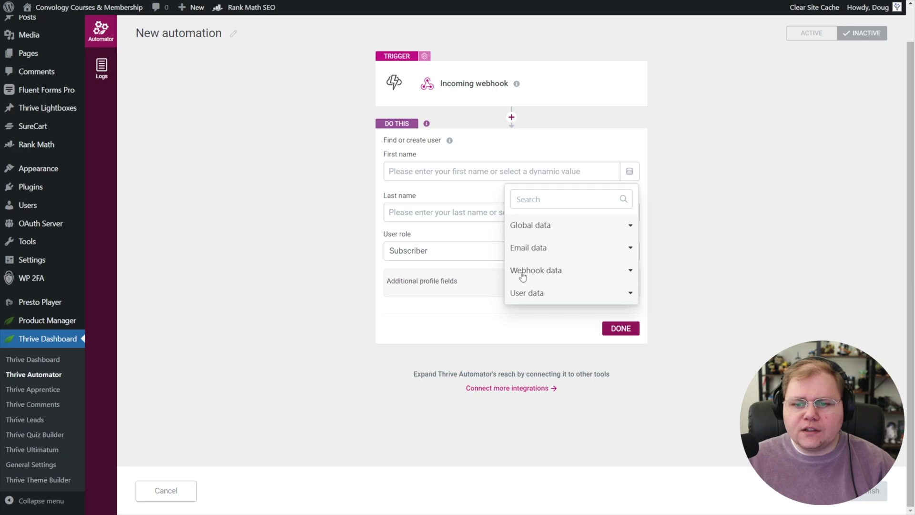
{"action": "left_click", "coordinate": [630, 270]}
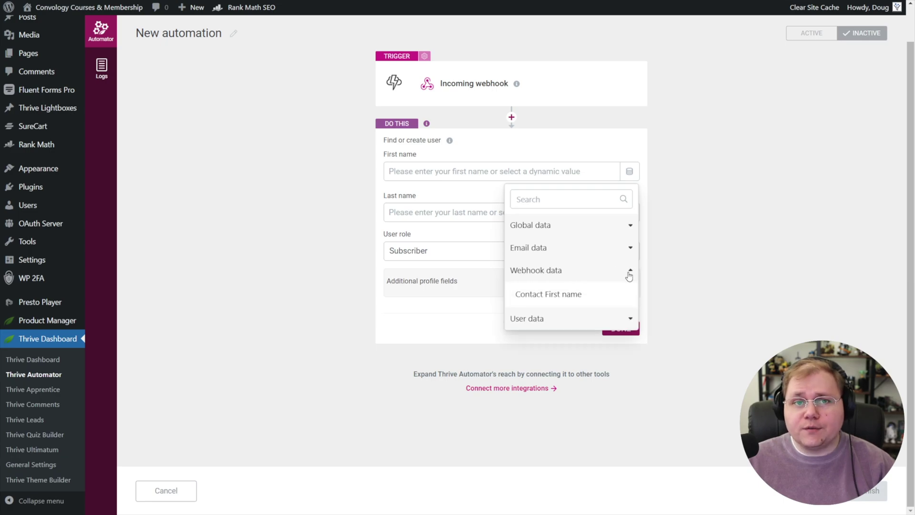
{"action": "left_click", "coordinate": [557, 294]}
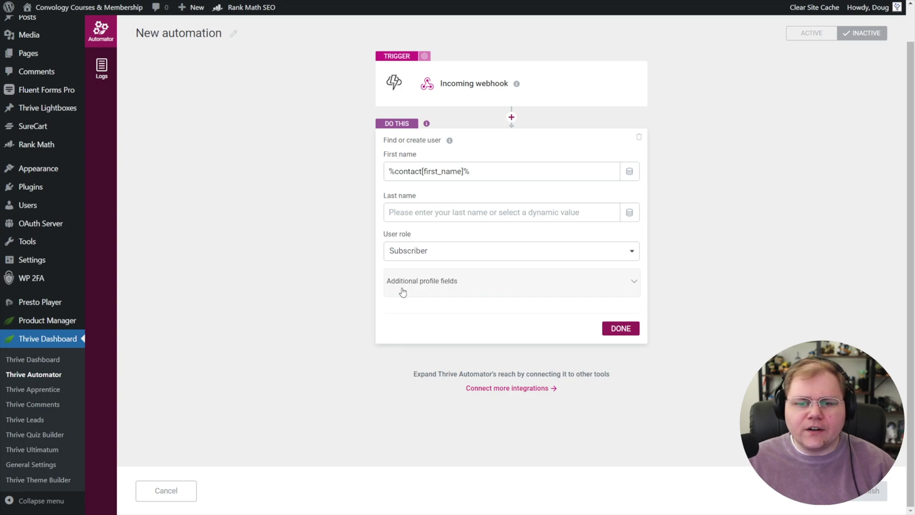
{"action": "left_click", "coordinate": [620, 328]}
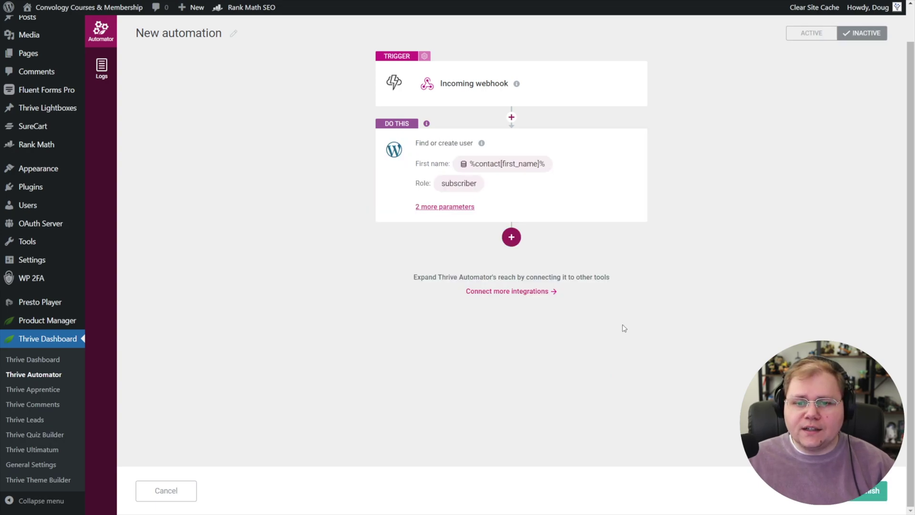
{"action": "left_click", "coordinate": [511, 237]}
Step: Add an Apprentice Grant access to product step for 'Free Training: How to get started with Thrive Theme Builder'
{"action": "scroll", "coordinate": [539, 248], "scroll_direction": "down", "scroll_amount": 2}
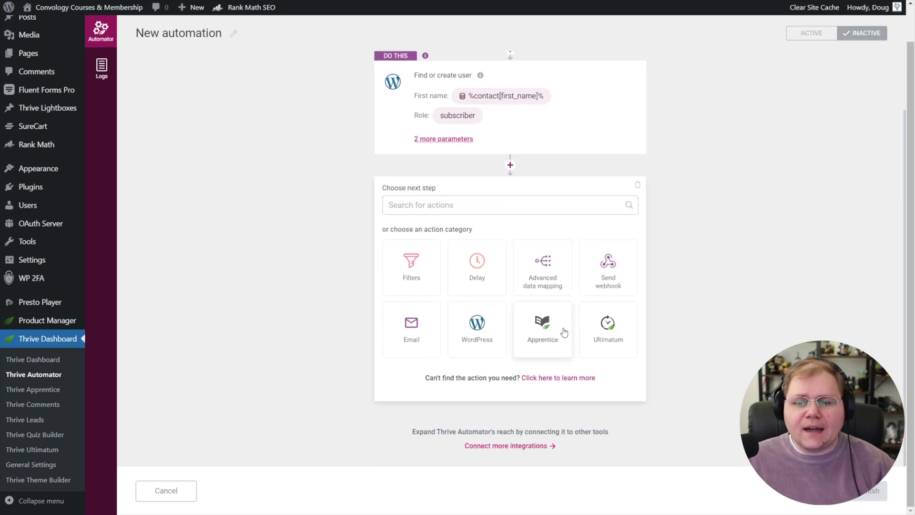
{"action": "left_click", "coordinate": [543, 335]}
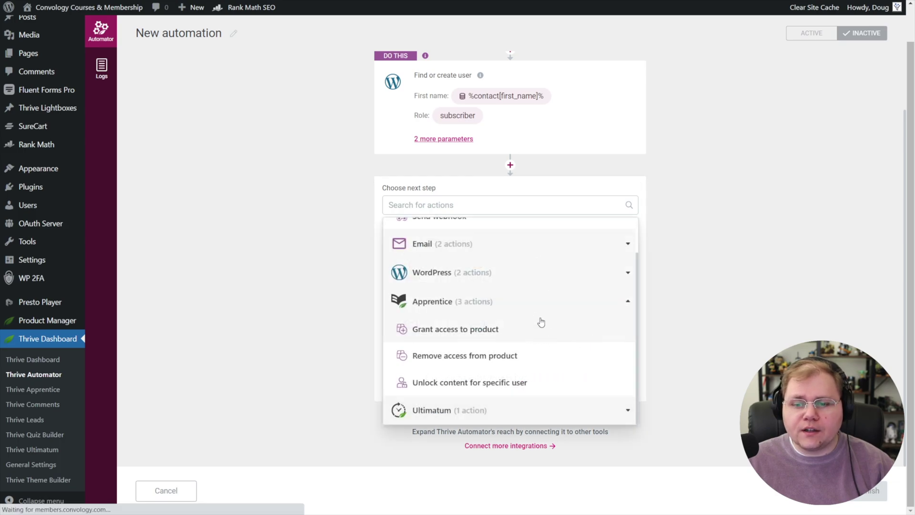
{"action": "left_click", "coordinate": [424, 330]}
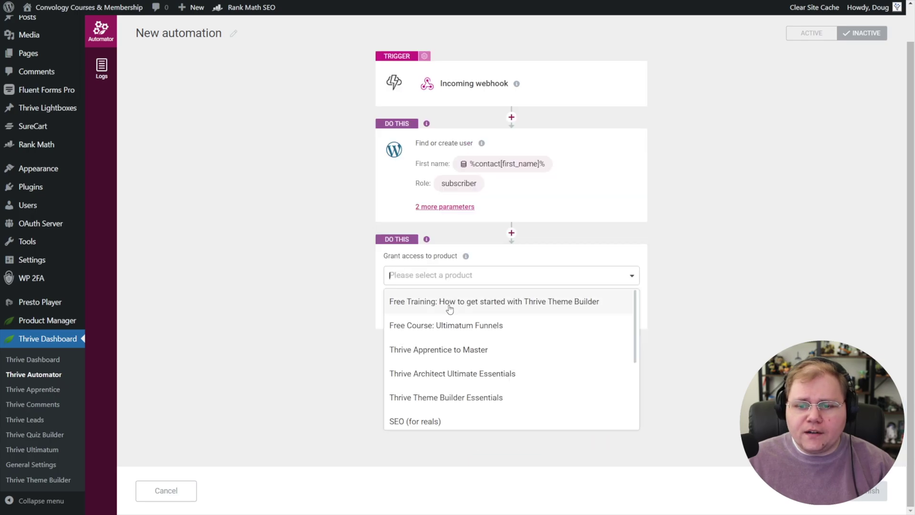
{"action": "left_click", "coordinate": [451, 307]}
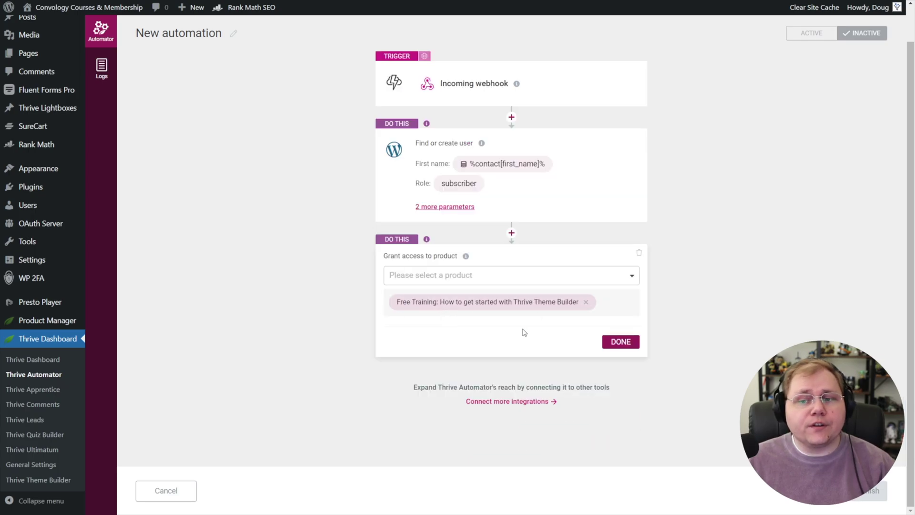
Step: Confirm the product access step and copy the Incoming webhook trigger's Webhook URL
{"action": "left_click", "coordinate": [621, 342]}
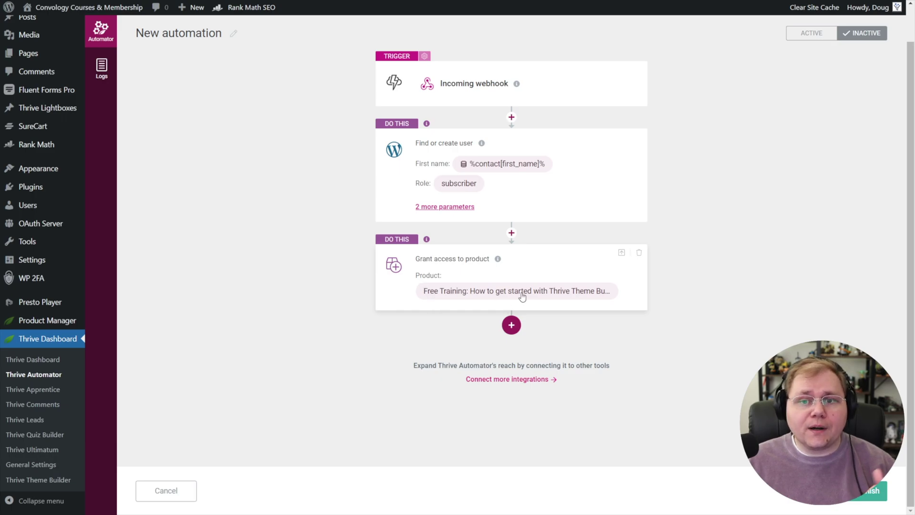
{"action": "left_click", "coordinate": [567, 90]}
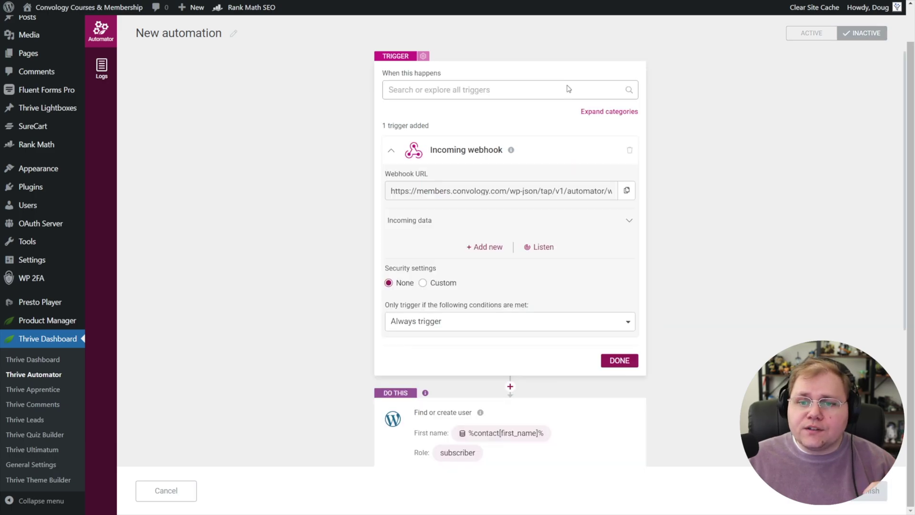
{"action": "left_click", "coordinate": [627, 191]}
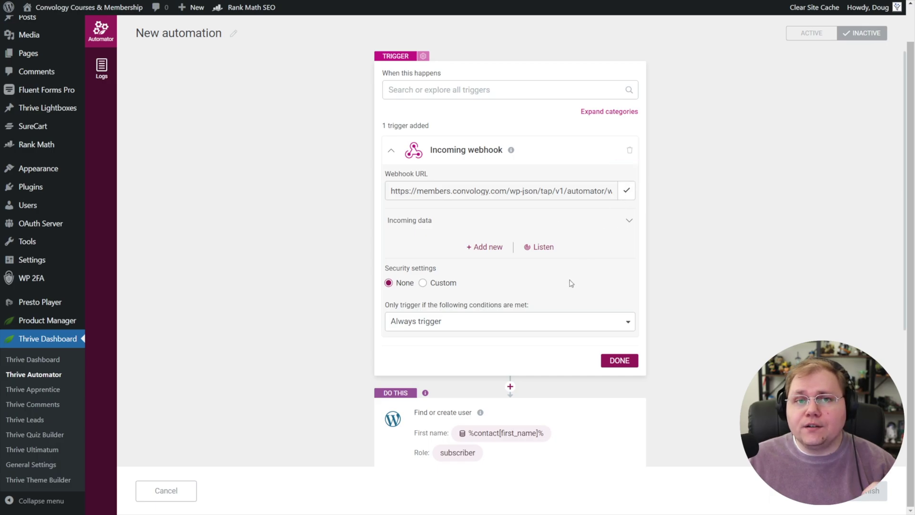
{"action": "left_click", "coordinate": [614, 362]}
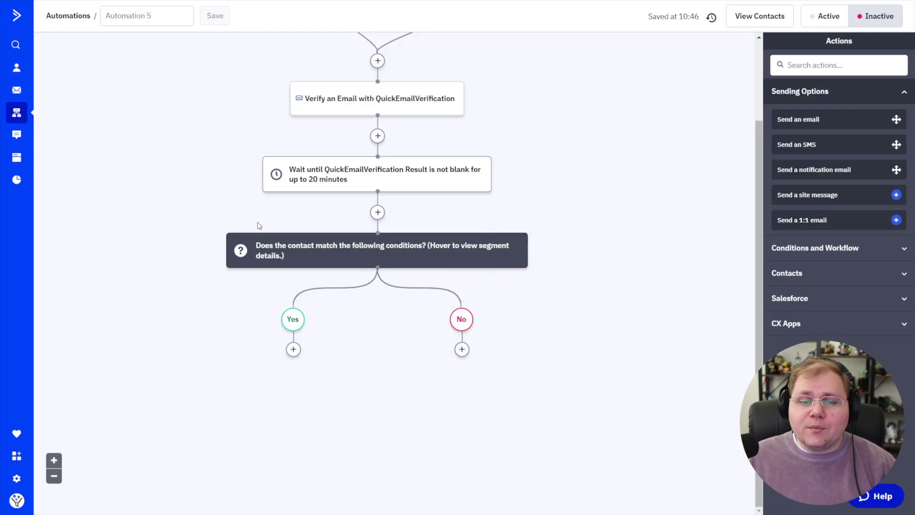
{"action": "mouse_move", "coordinate": [331, 252]}
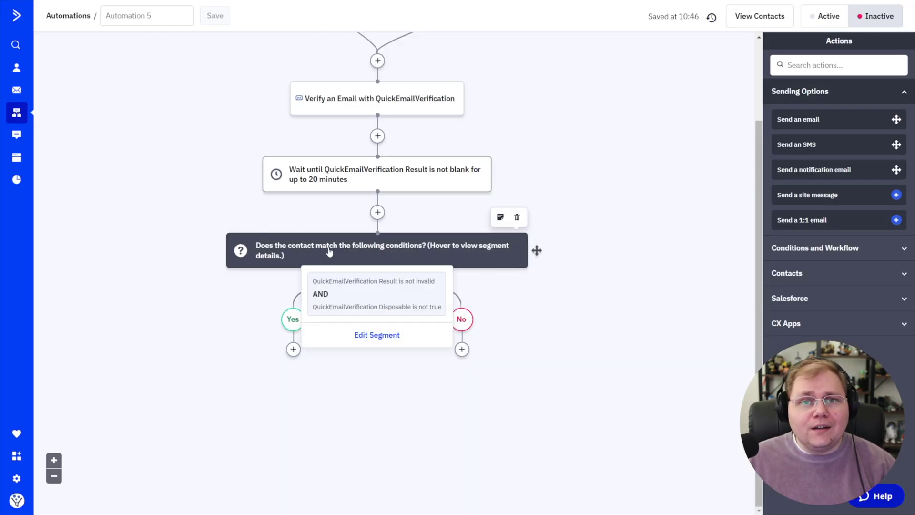
{"action": "left_click", "coordinate": [293, 349]}
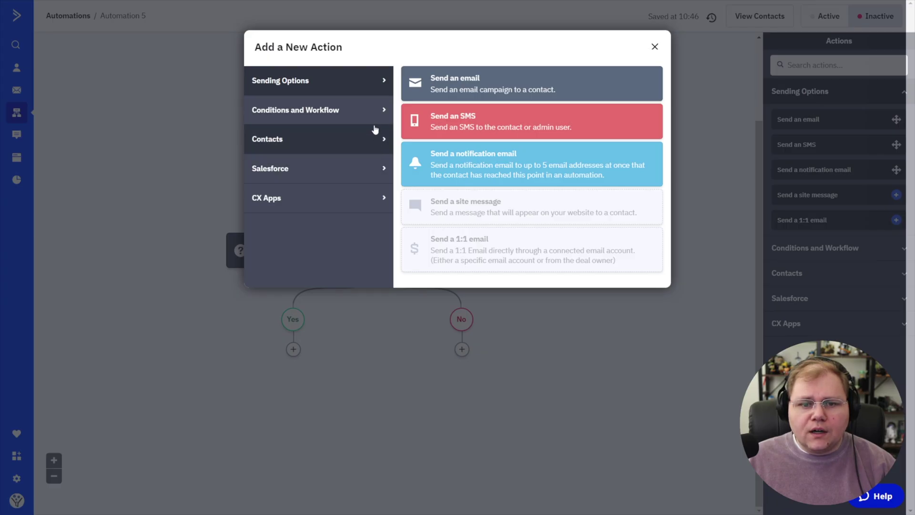
{"action": "left_click", "coordinate": [378, 116]}
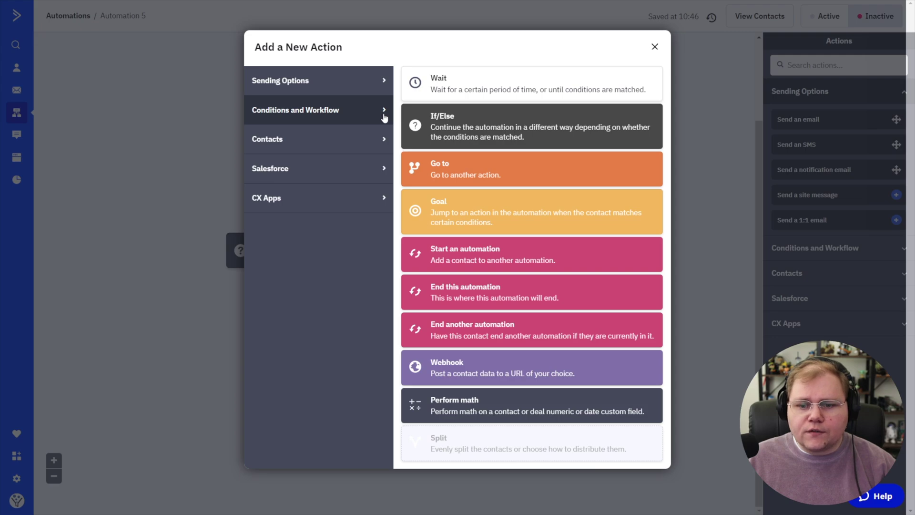
{"action": "left_click", "coordinate": [447, 370]}
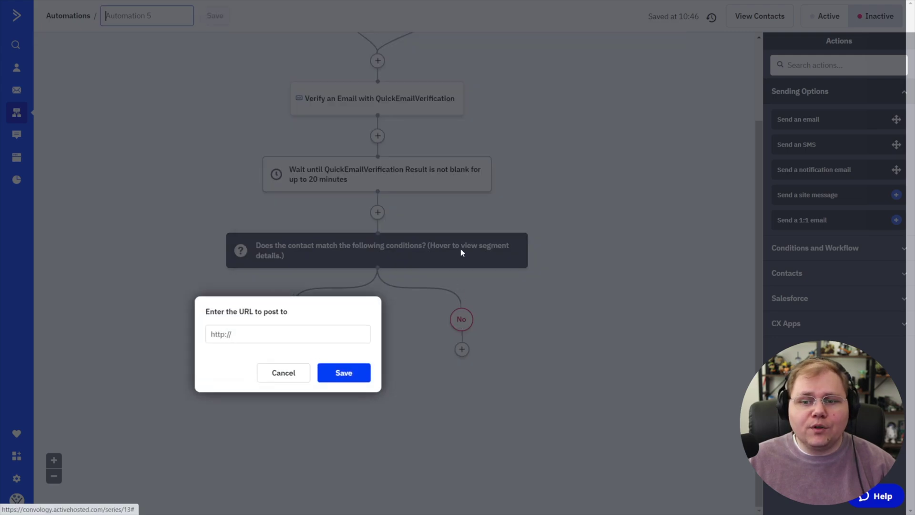
{"action": "triple_click", "coordinate": [278, 331]}
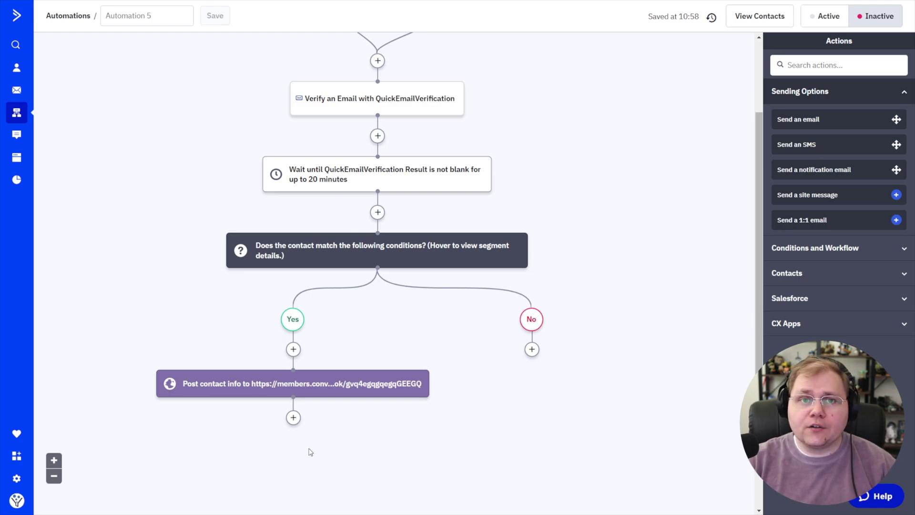
{"action": "scroll", "coordinate": [310, 451], "scroll_direction": "down", "scroll_amount": 1}
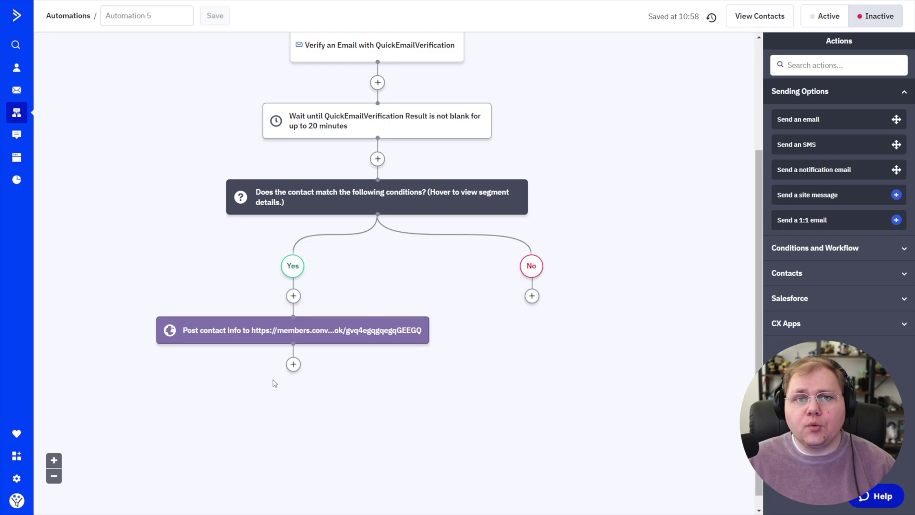
Step: Add a Send an email step with the Onboarding Welcome email below the webhook
{"action": "left_click", "coordinate": [293, 364]}
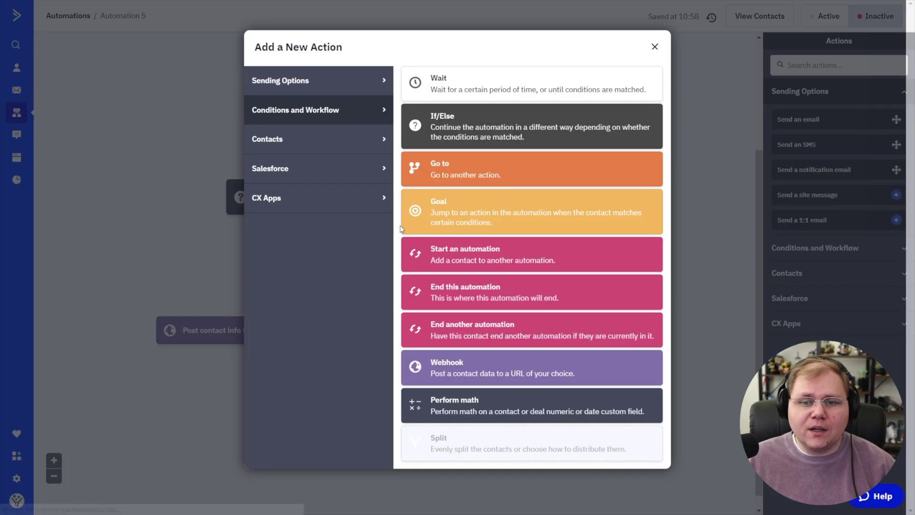
{"action": "left_click", "coordinate": [320, 84]}
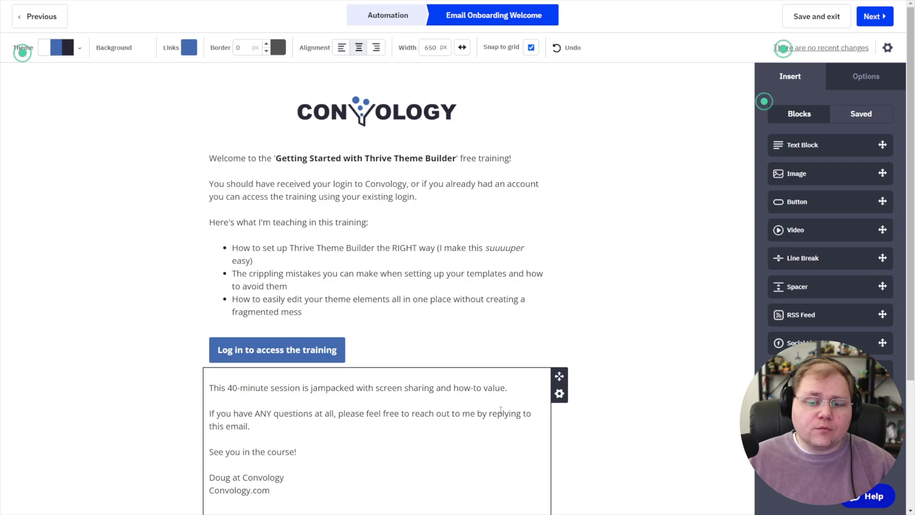
{"action": "scroll", "coordinate": [470, 409], "scroll_direction": "down", "scroll_amount": 1}
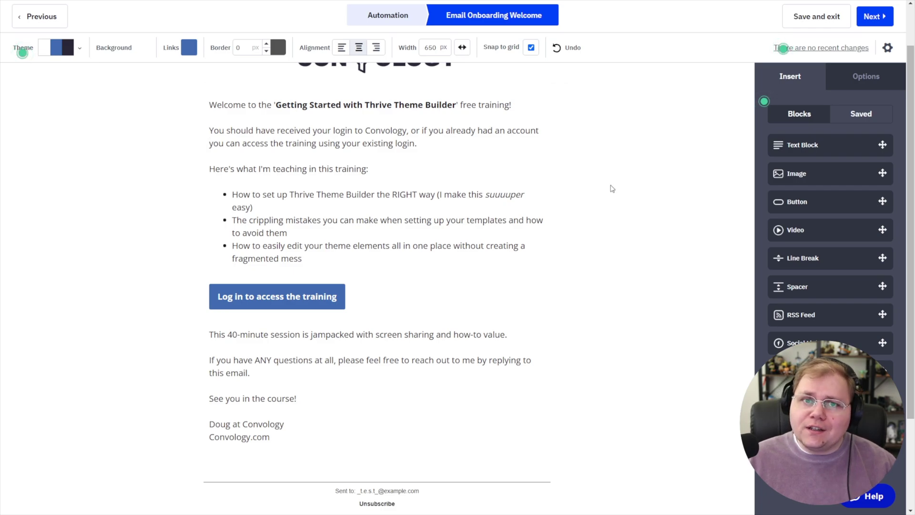
{"action": "left_click", "coordinate": [817, 18]}
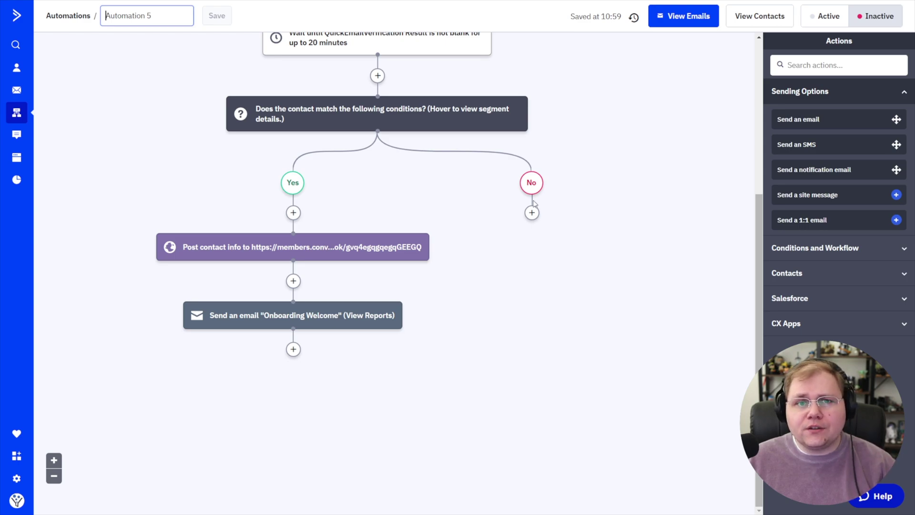
Step: Add an Unsubscribe from all lists action on the No branch and confirm it
{"action": "left_click", "coordinate": [637, 86]}
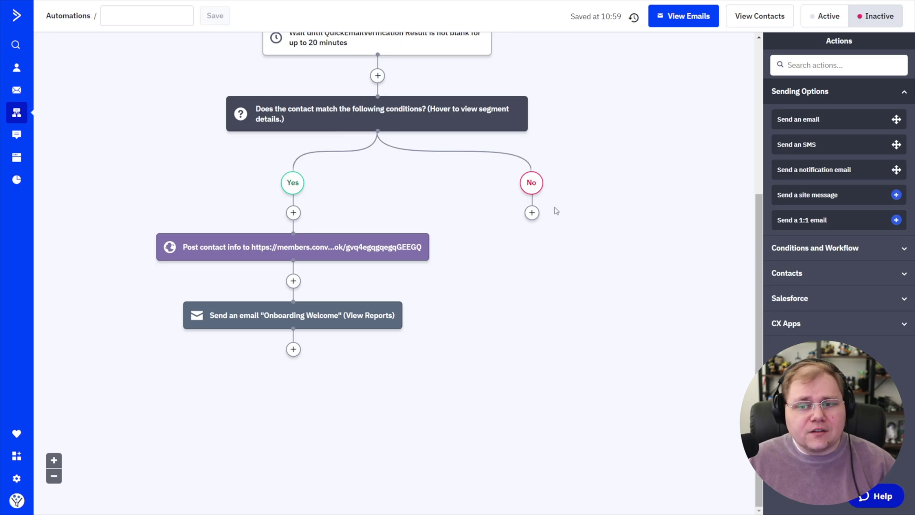
{"action": "left_click", "coordinate": [531, 213]}
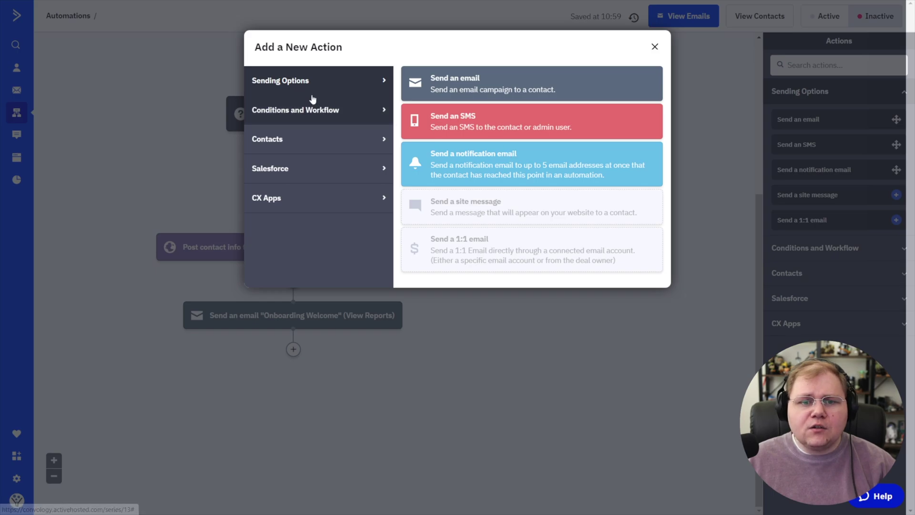
{"action": "left_click", "coordinate": [305, 143]}
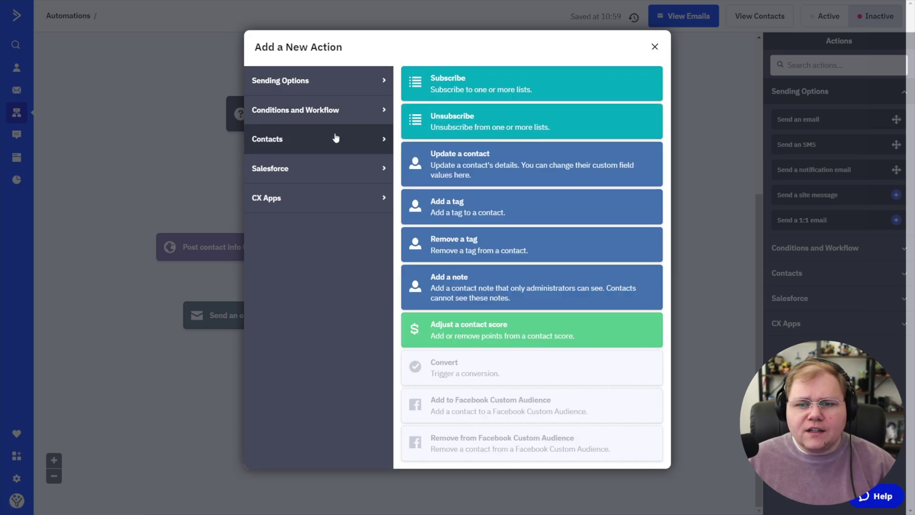
{"action": "left_click", "coordinate": [466, 127]}
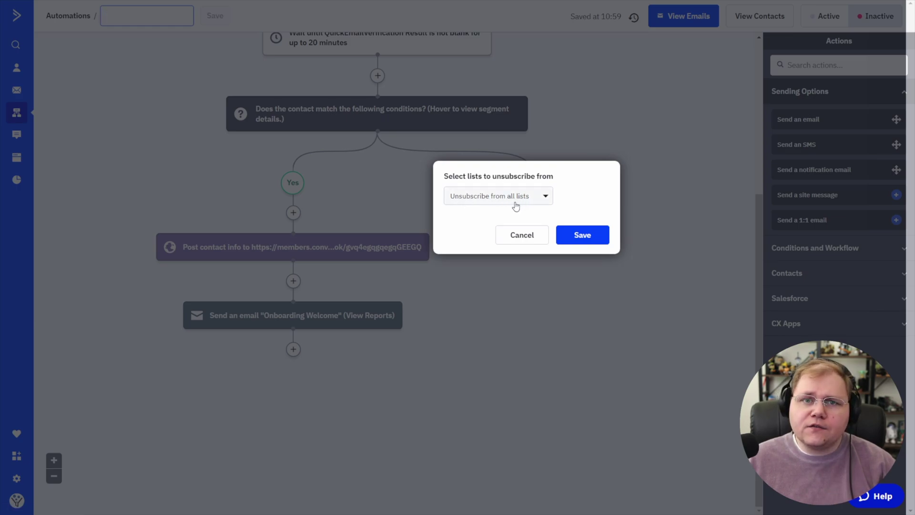
{"action": "left_click", "coordinate": [585, 242]}
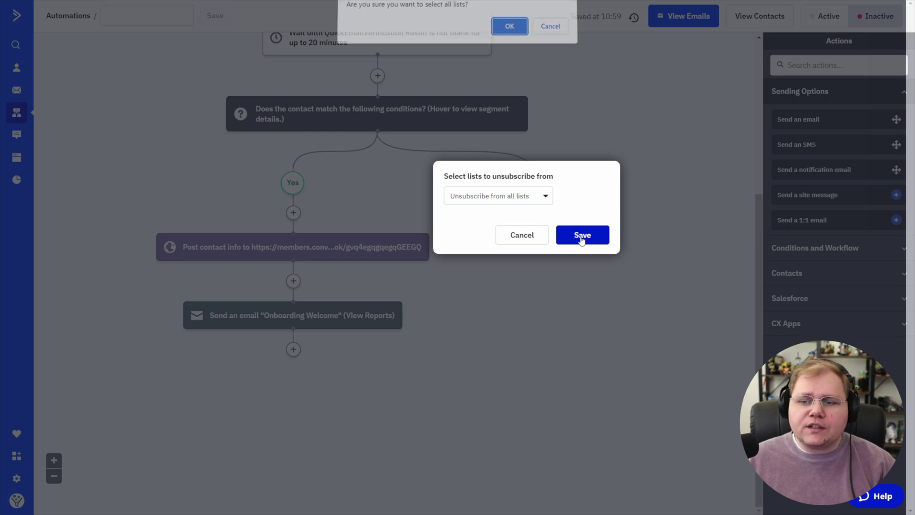
{"action": "left_click", "coordinate": [513, 32]}
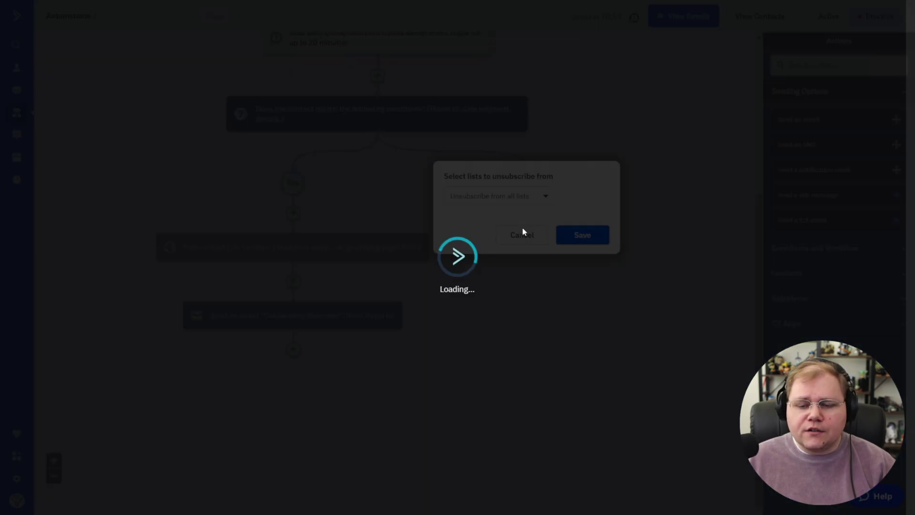
{"action": "scroll", "coordinate": [491, 333], "scroll_direction": "up", "scroll_amount": 2}
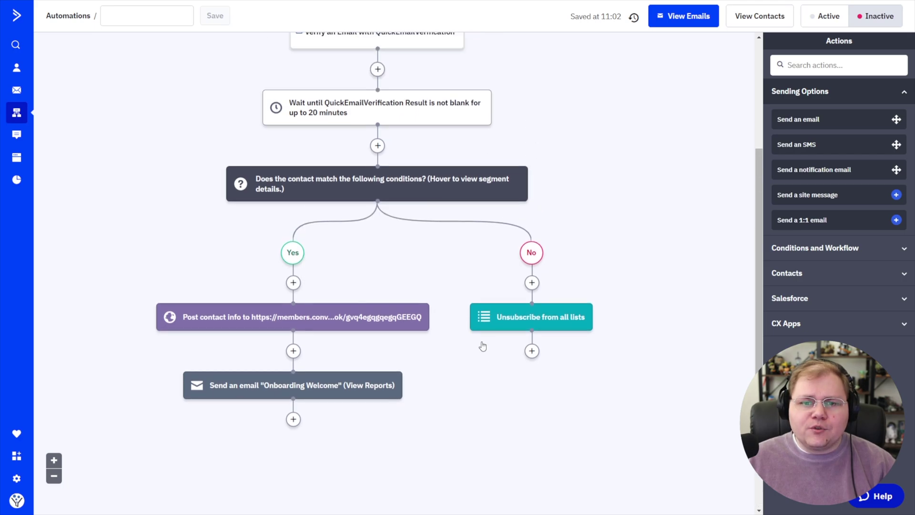
{"action": "scroll", "coordinate": [482, 346], "scroll_direction": "up", "scroll_amount": 3}
{"action": "scroll", "coordinate": [406, 124], "scroll_direction": "down", "scroll_amount": 3}
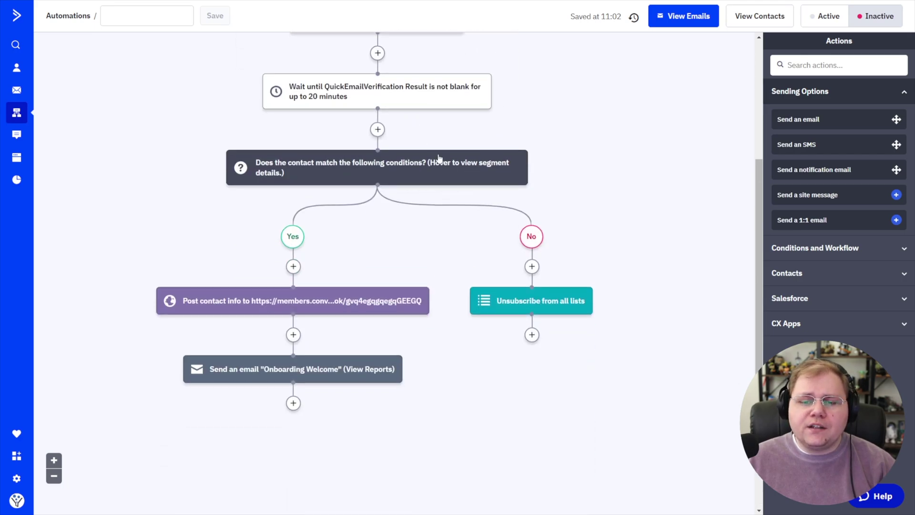